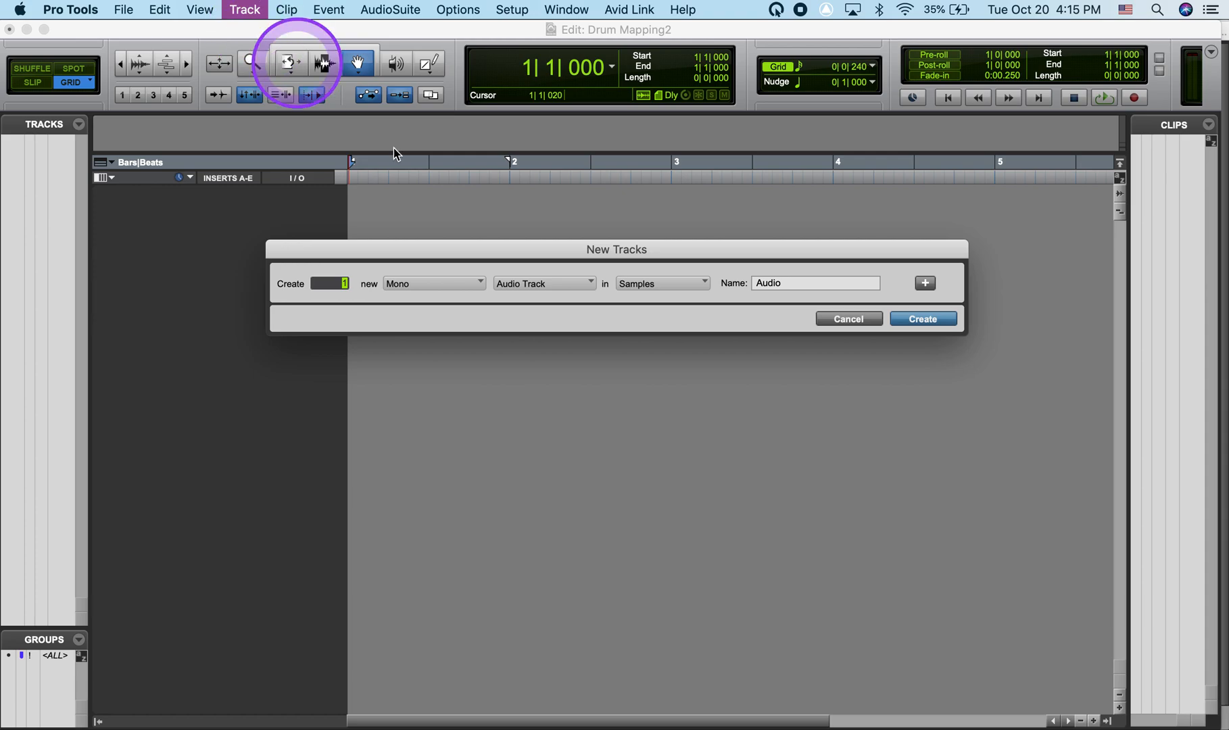
Set the first new track in the New Tracks dialog to a stereo Aux Input
left_click(427, 284)
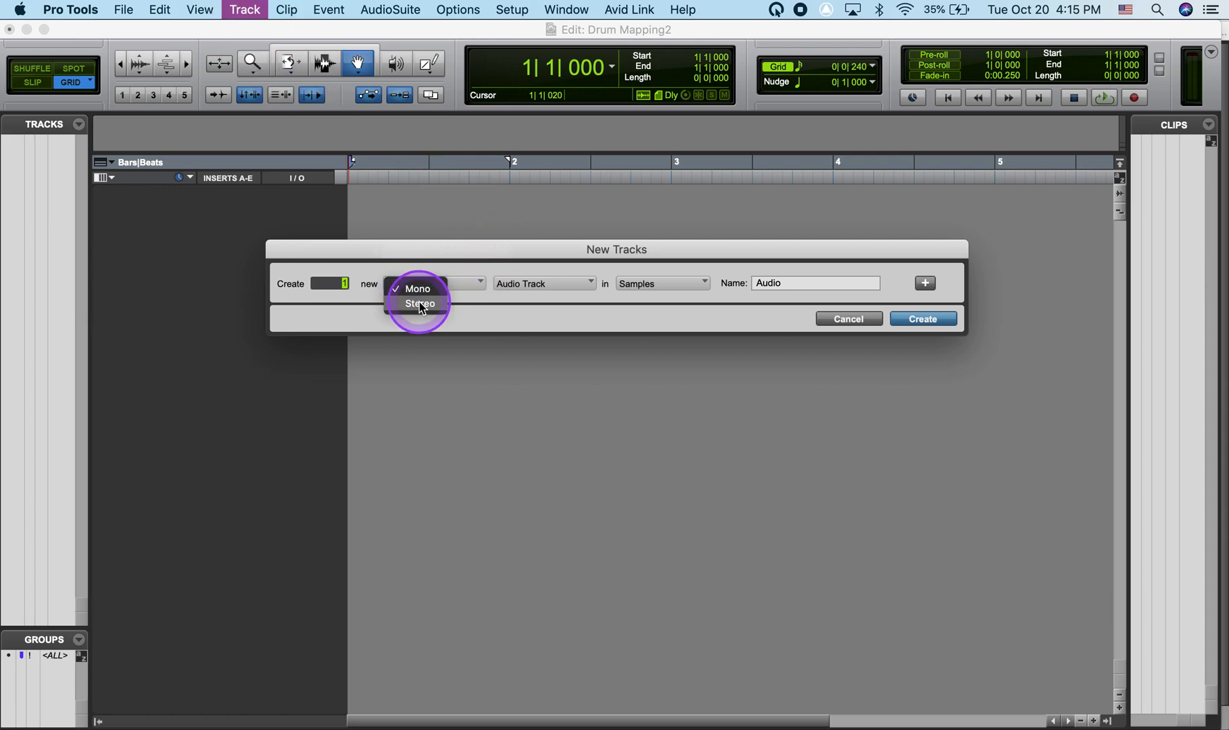
left_click(420, 301)
left_click(521, 283)
left_click(531, 299)
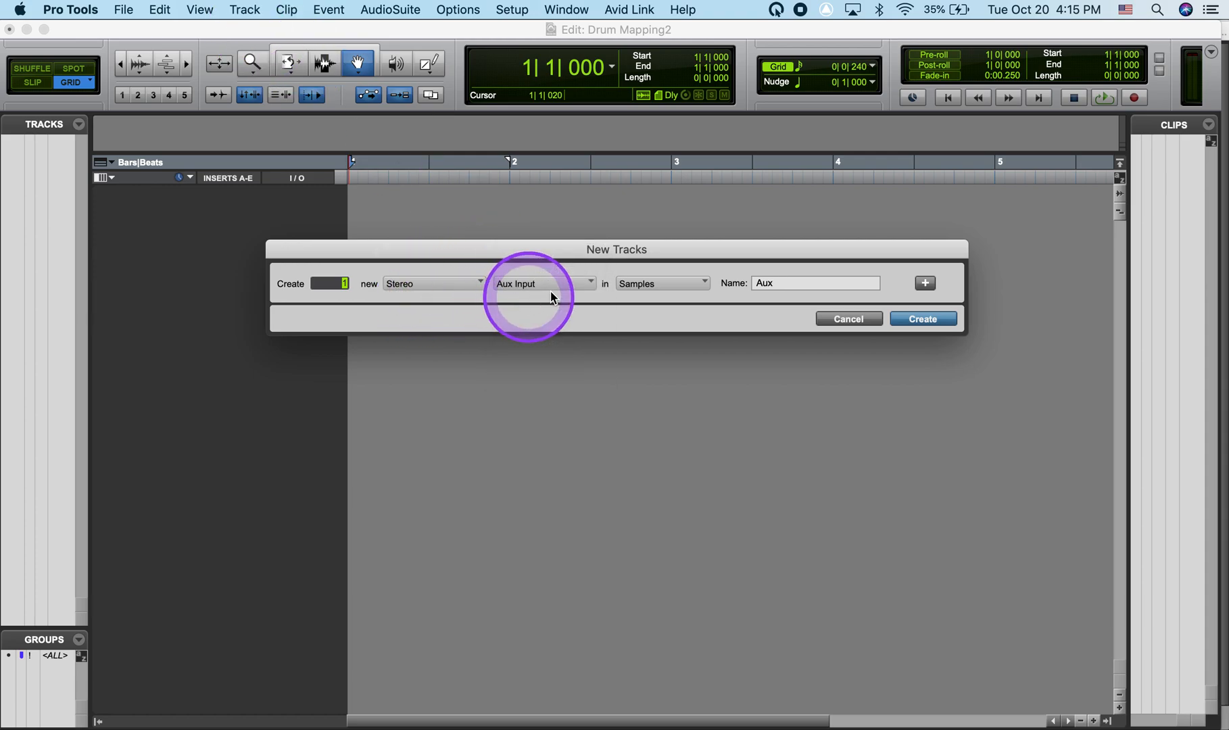
Add a second entry for one MIDI Track in ticks and create both tracks
left_click(924, 284)
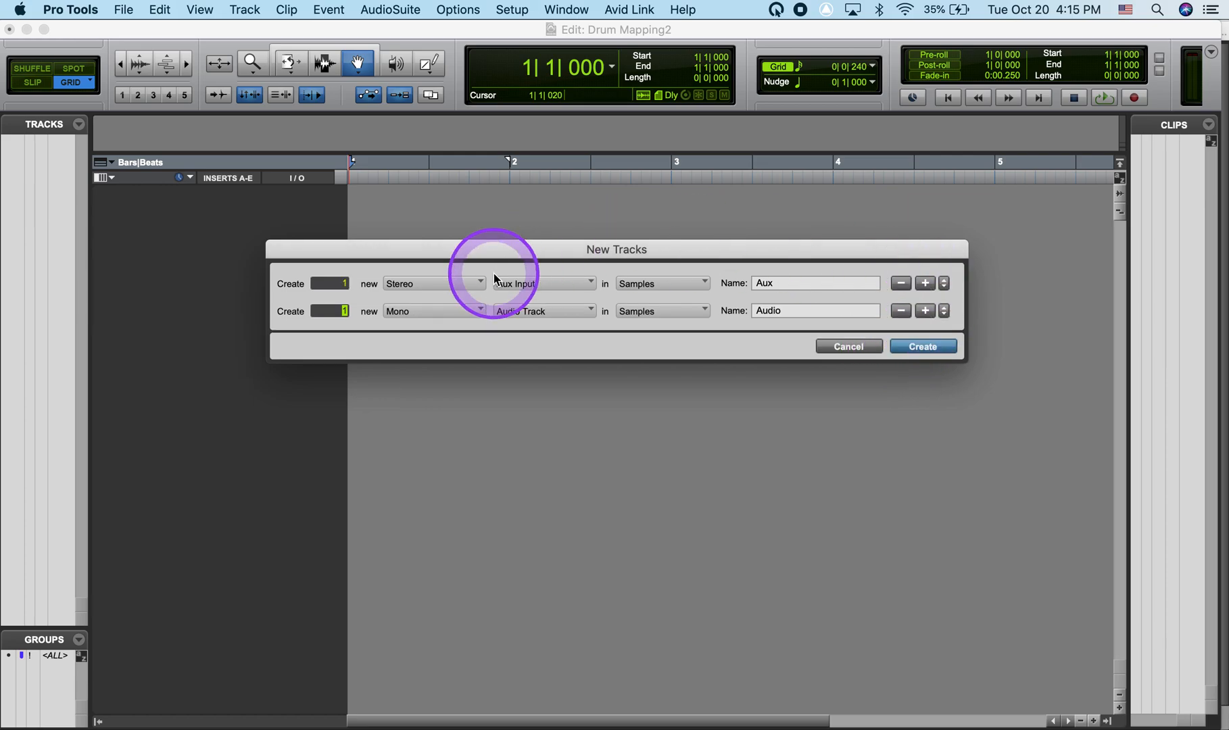
left_click(441, 315)
left_click(435, 331)
left_click(535, 312)
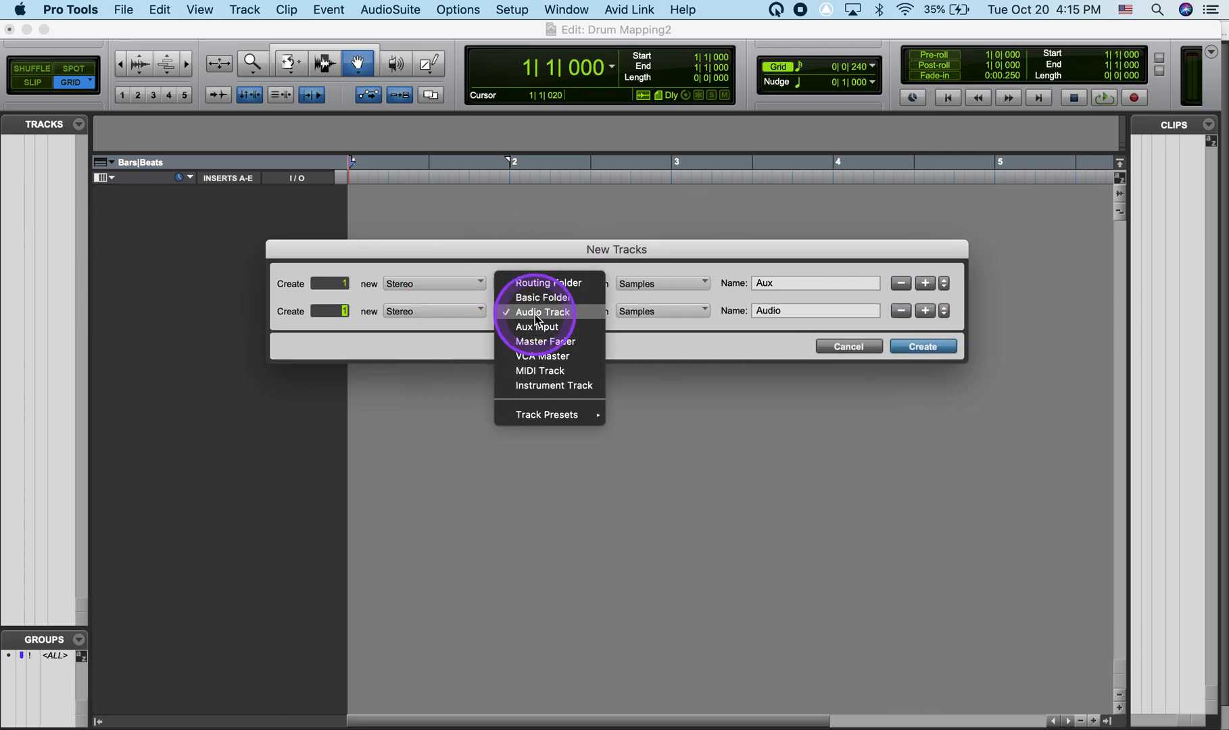
left_click(537, 370)
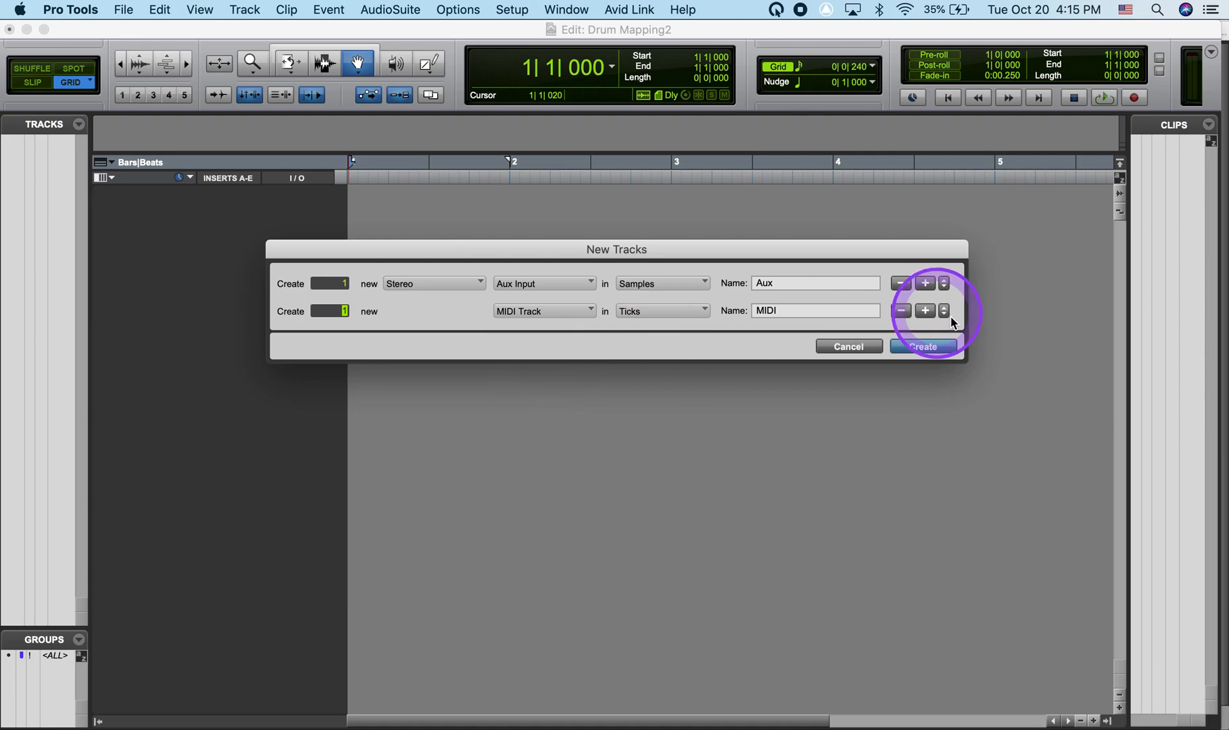
left_click(920, 346)
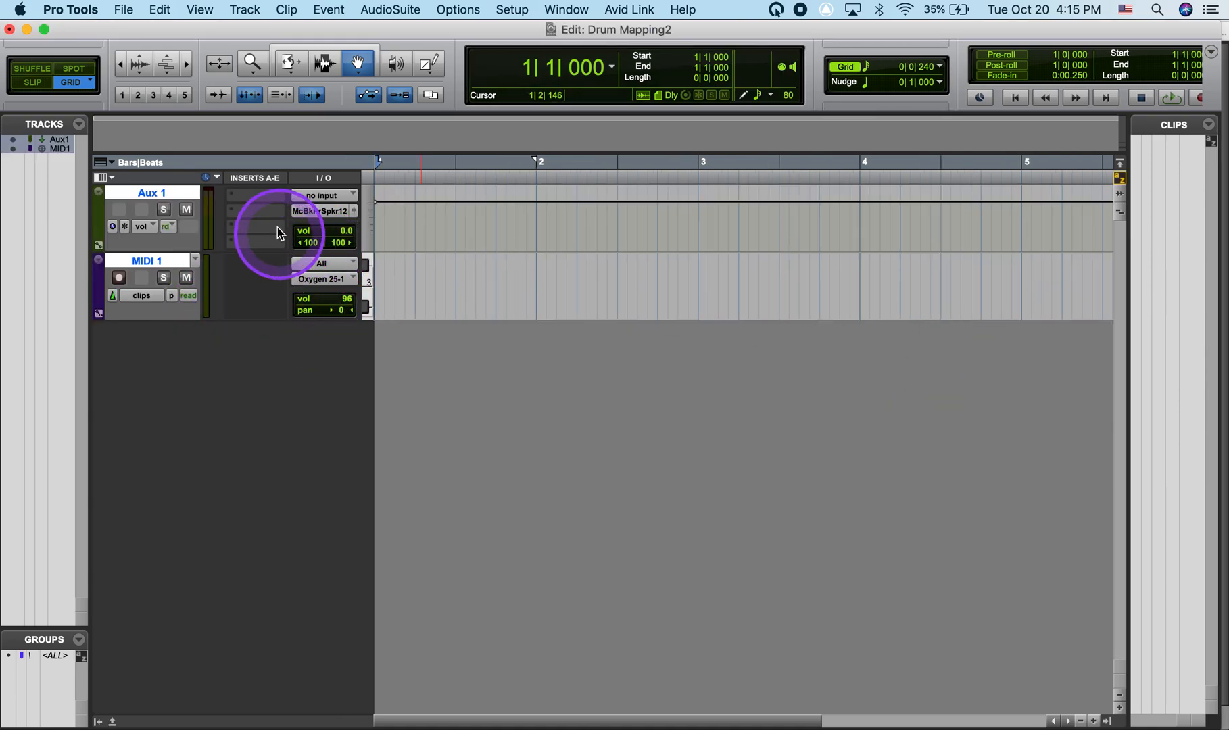
Insert the stereo Xpand!2 multichannel instrument plug-in on the first insert slot of Aux 1
left_click(251, 196)
mouse_move(258, 197)
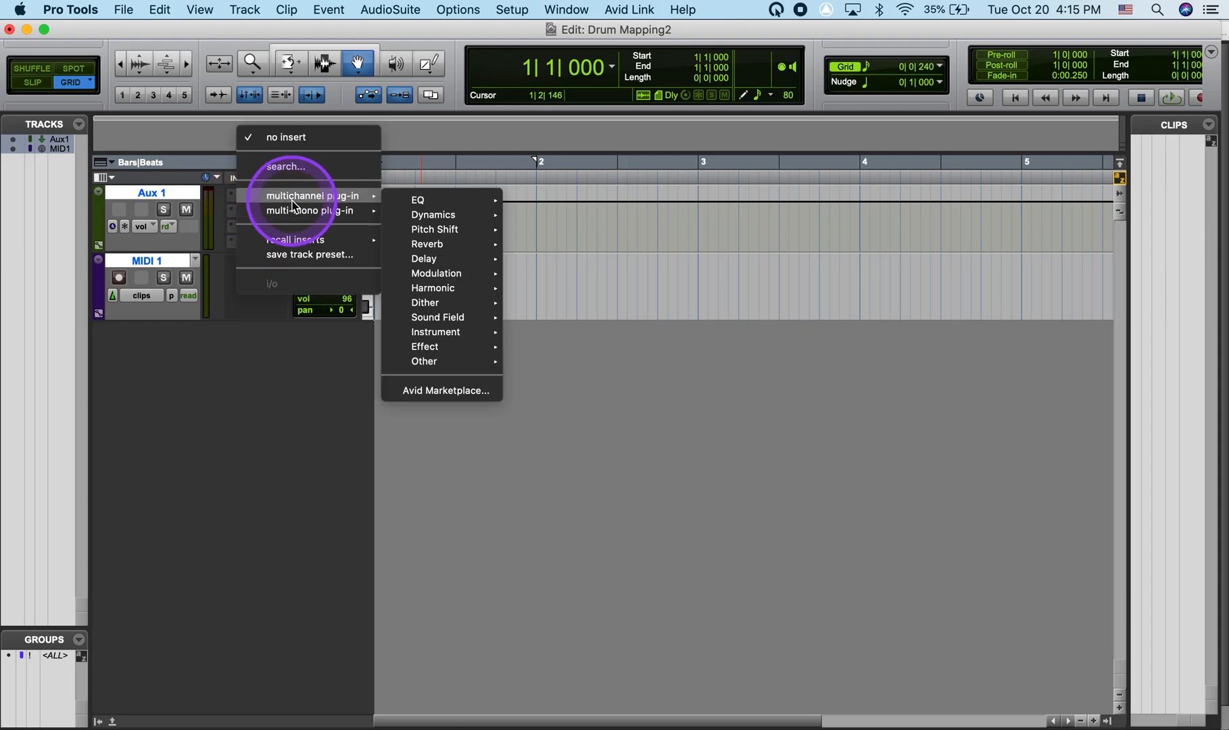
mouse_move(428, 332)
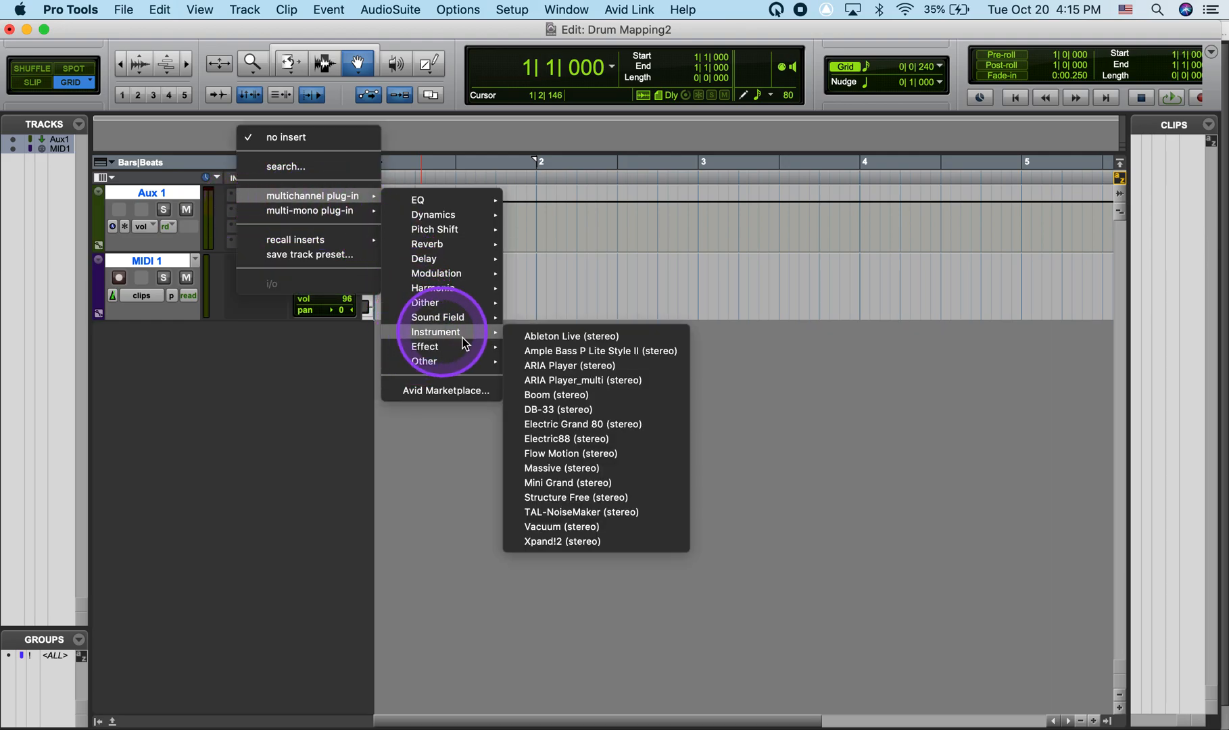
left_click(546, 537)
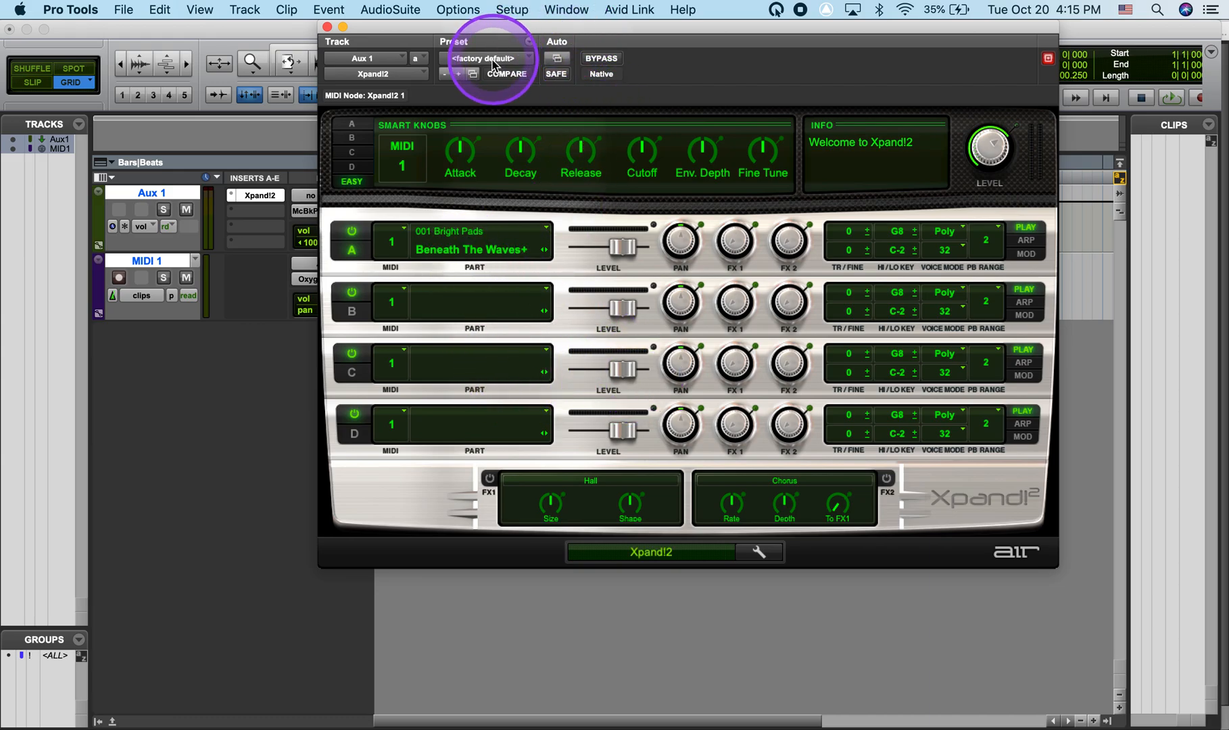
Load the +02 Pop Kit preset from the 26 Drums folder in Xpand!2 and close the plug-in window
left_click_drag(521, 27, 523, 132)
left_click(498, 166)
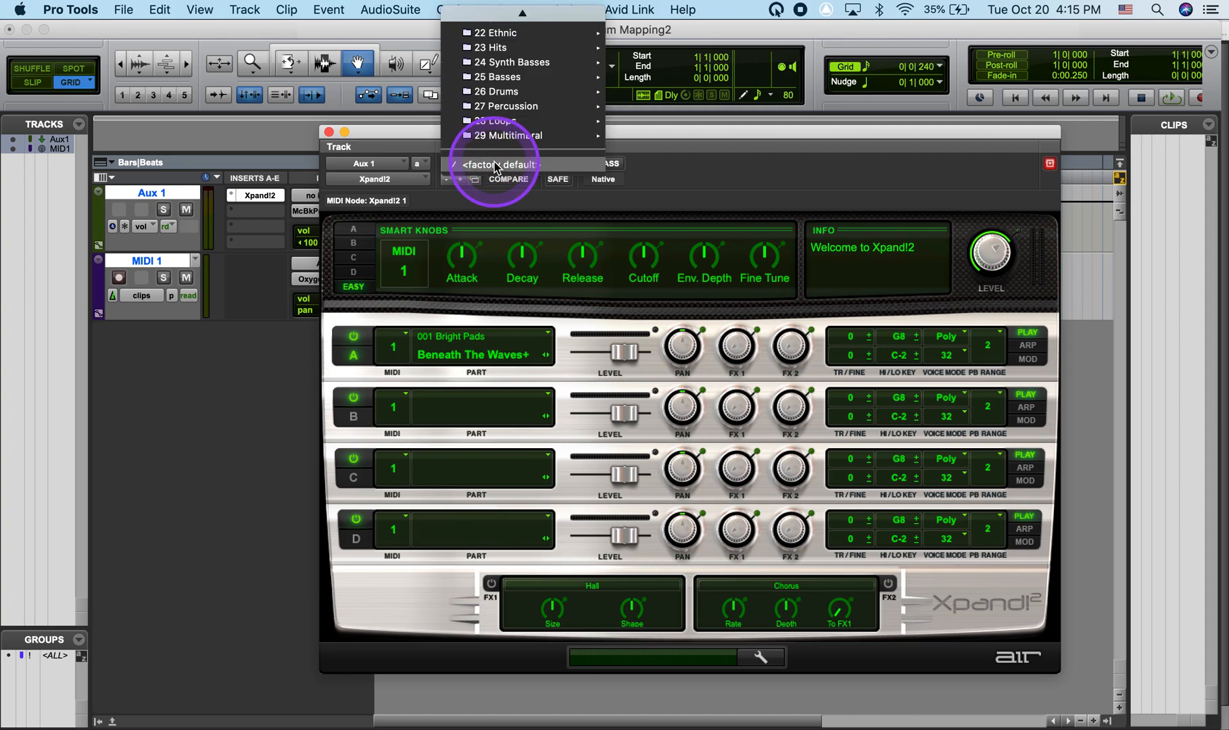
mouse_move(548, 95)
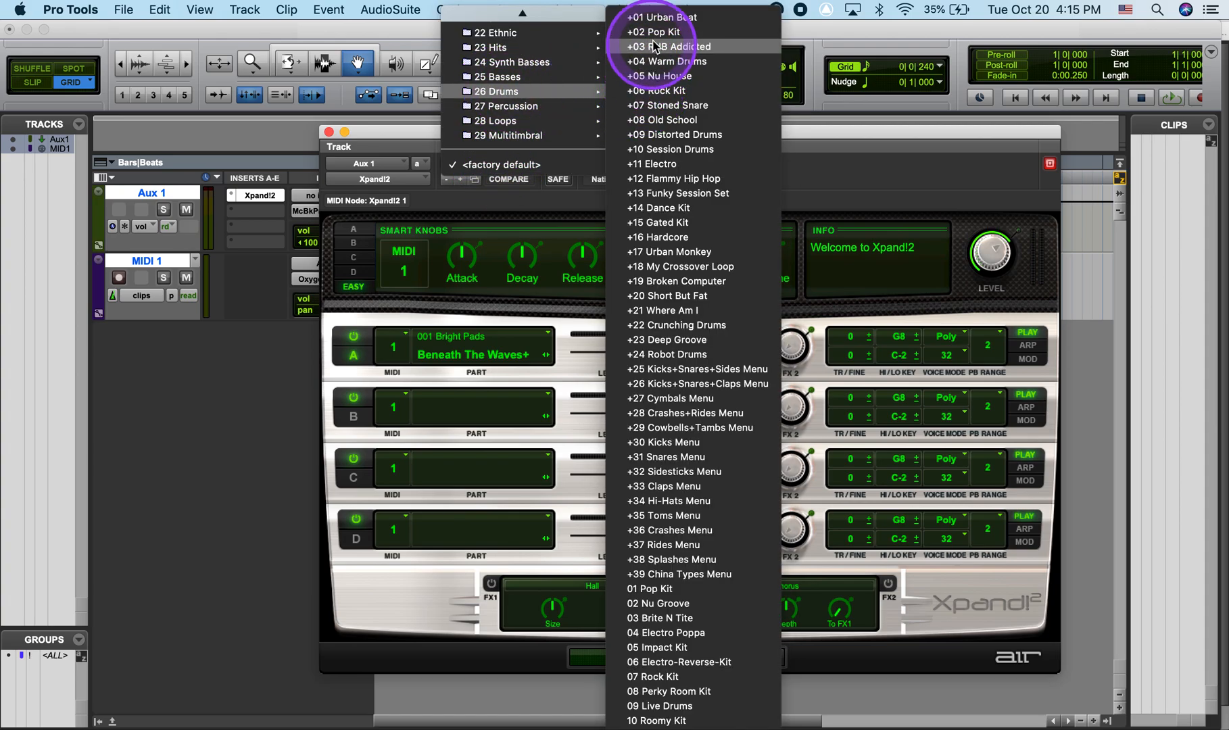
left_click(657, 33)
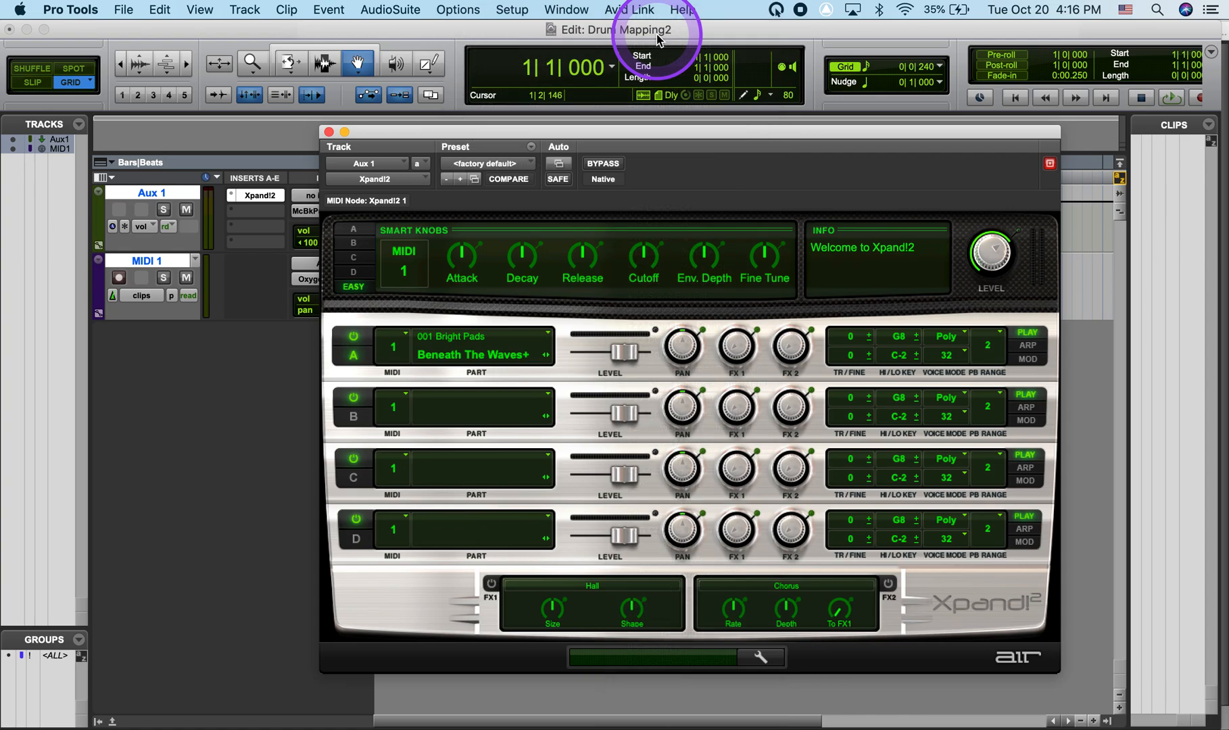
left_click(329, 132)
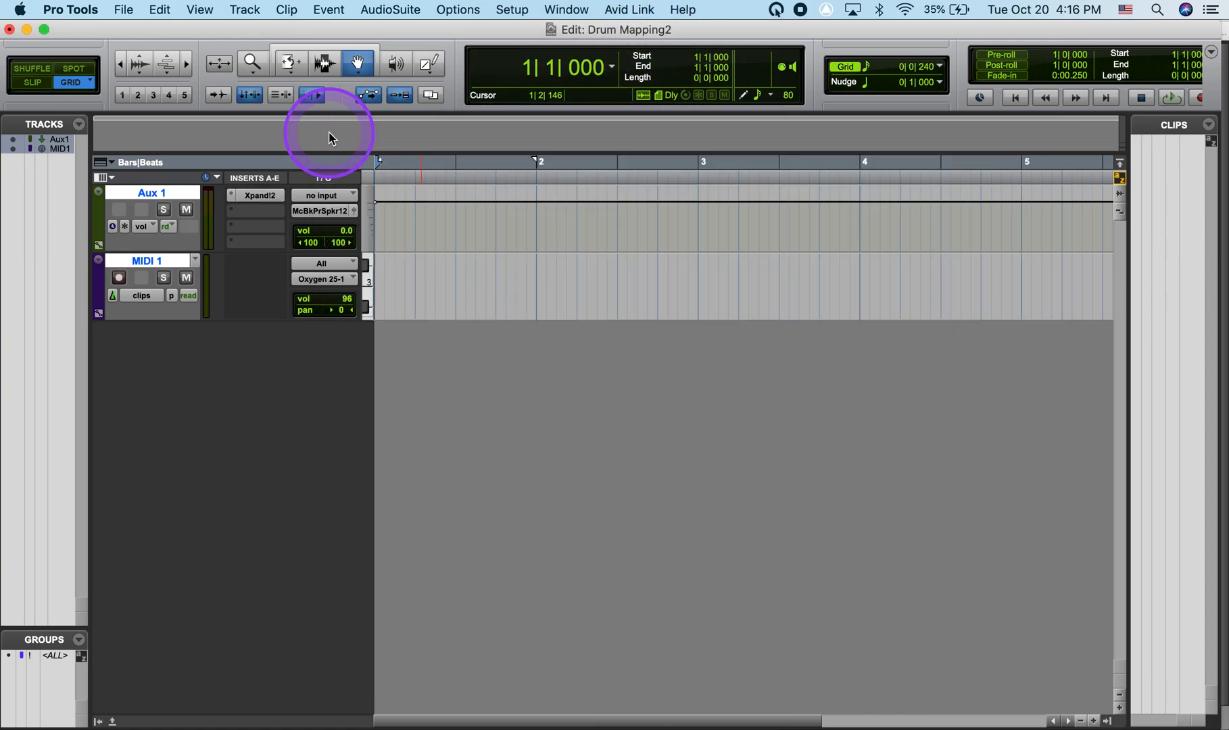
Route the MIDI 1 track's output to channel-1 of Xpand!2 on Aux 1
left_click(343, 279)
mouse_move(347, 274)
mouse_move(354, 250)
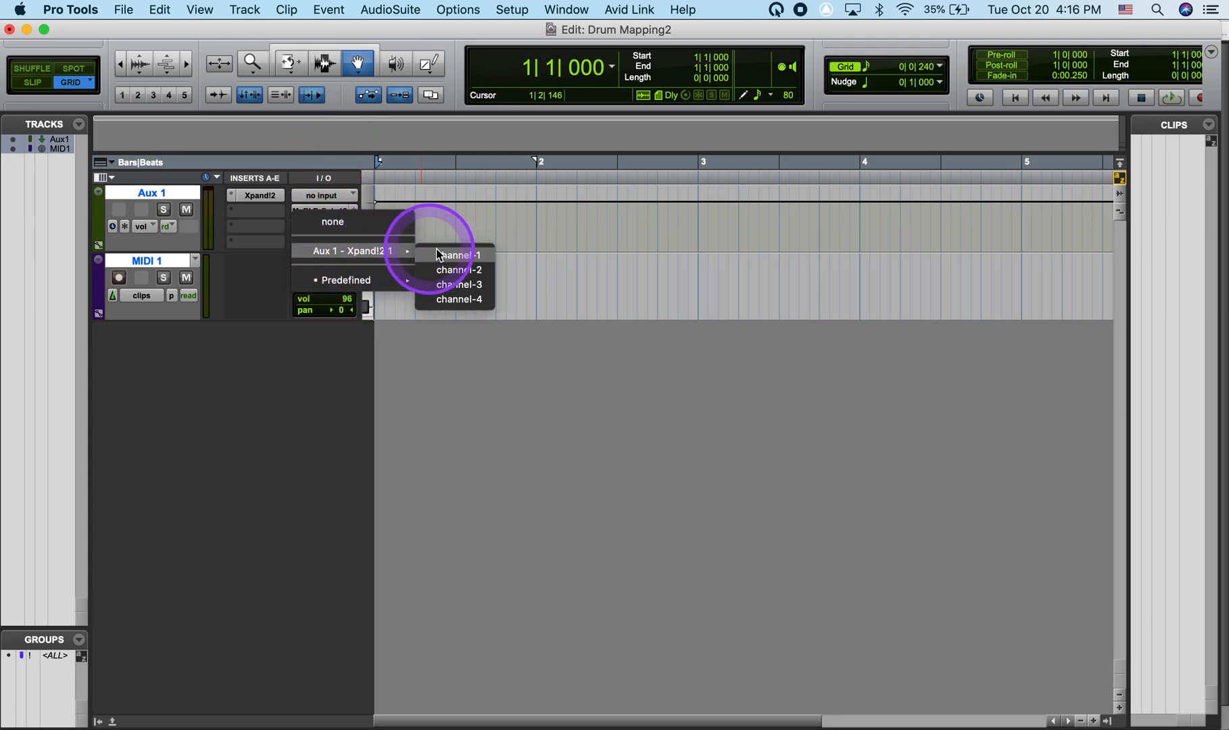
left_click(458, 254)
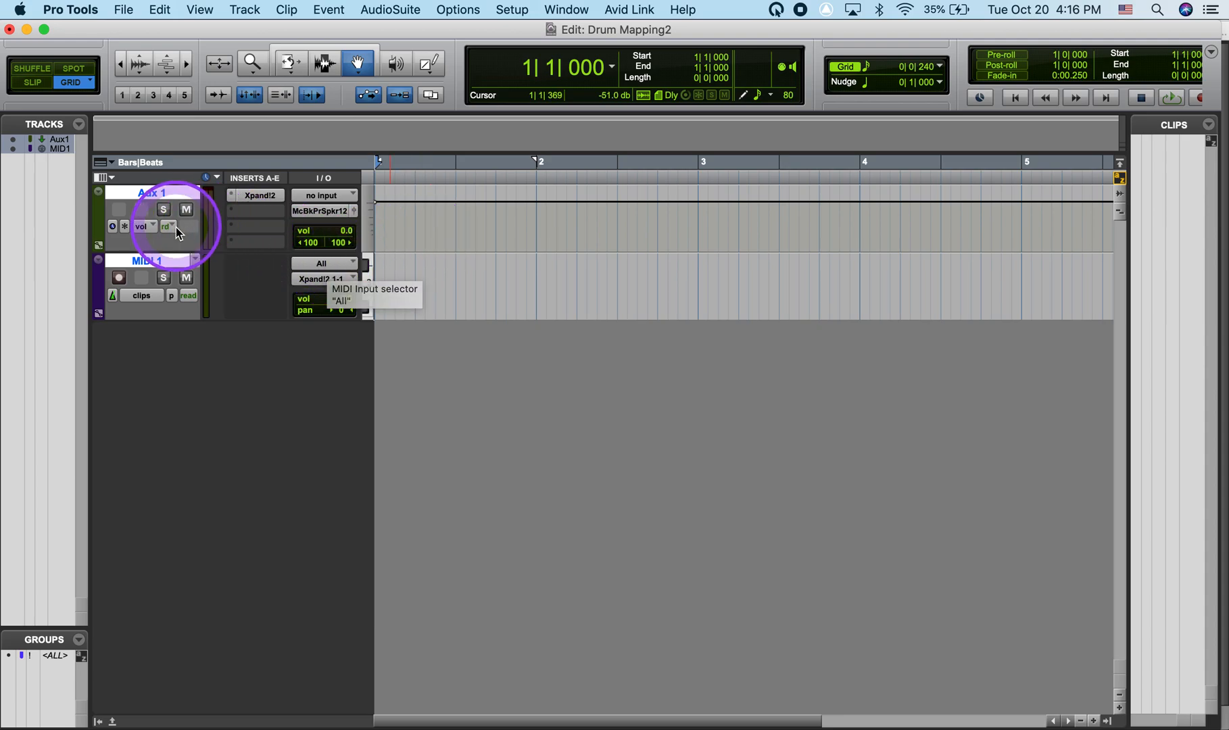
Record-enable MIDI 1 and record four drum notes on different pitches within the first two bars
left_click(120, 278)
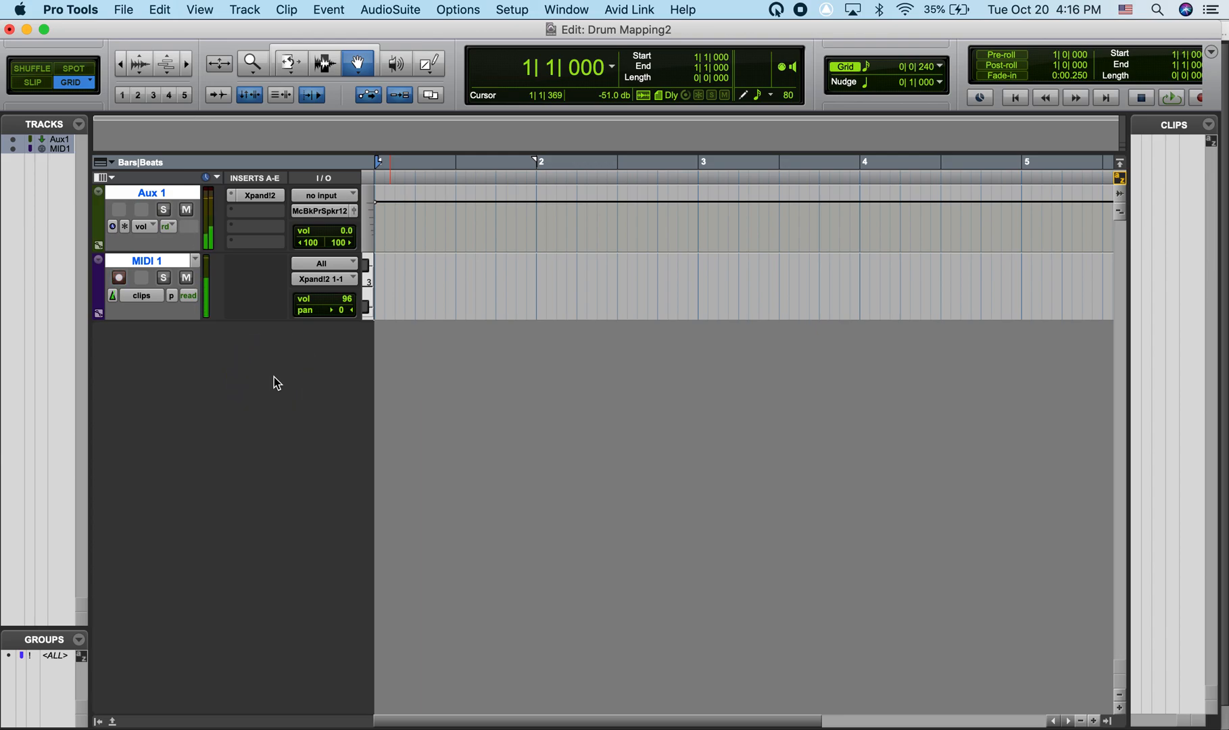
mouse_move(271, 360)
left_mouse_down()
mouse_move(380, 300)
mouse_move(581, 291)
mouse_move(403, 288)
mouse_move(496, 297)
mouse_move(784, 246)
mouse_move(1036, 113)
mouse_move(879, 71)
left_mouse_up()
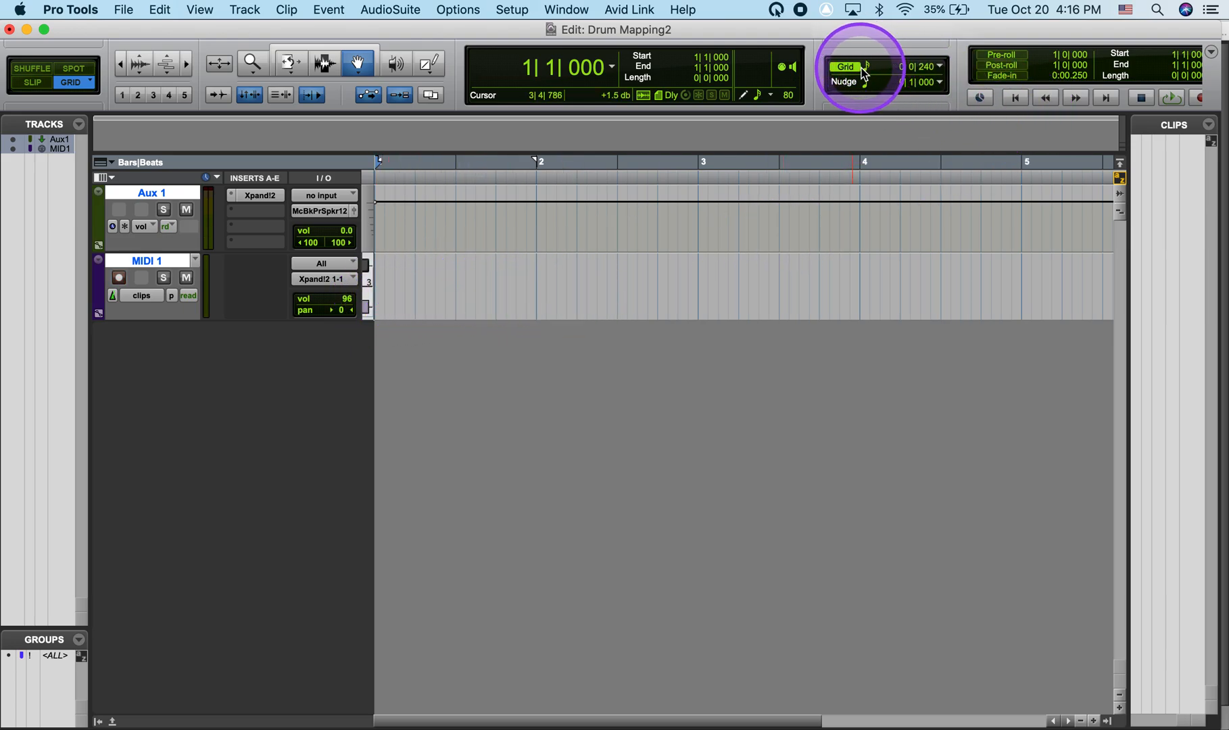
left_click(870, 72)
left_click(893, 69)
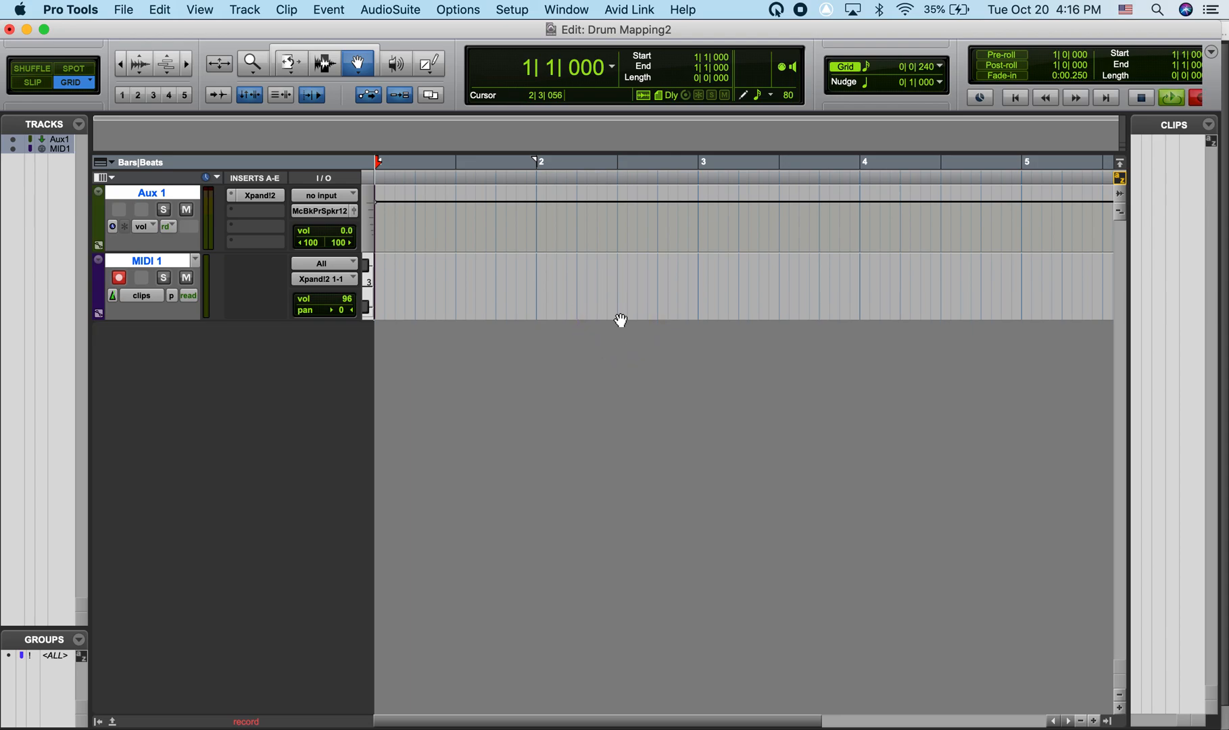
key("space")
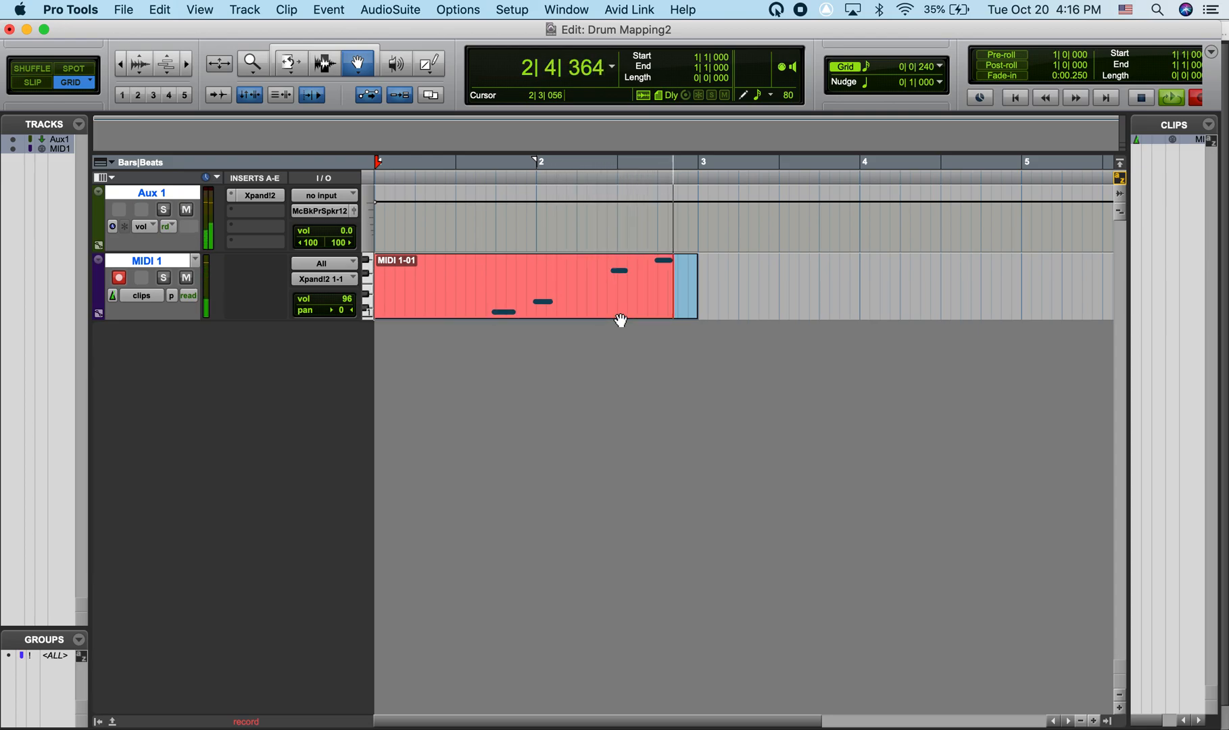
key("space")
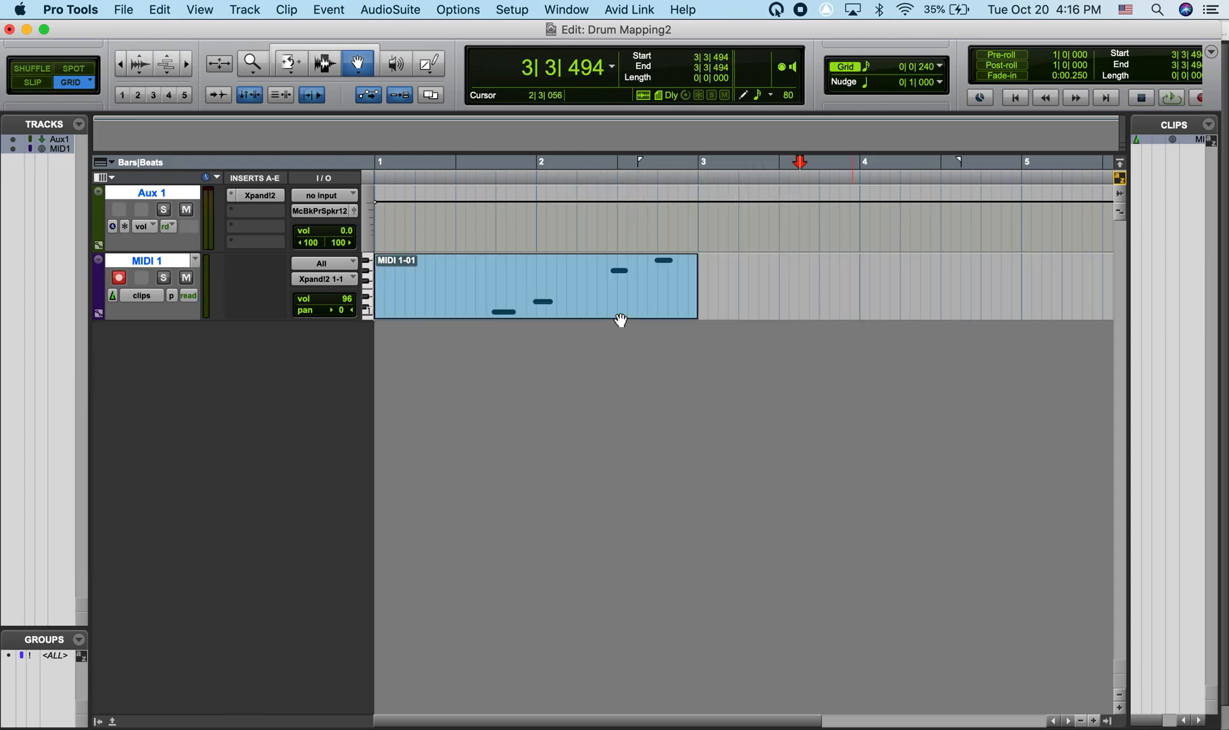
Split the recorded MIDI clip's notes by copying all of them to a new track per pitch, and close Event Operations
left_click(478, 293)
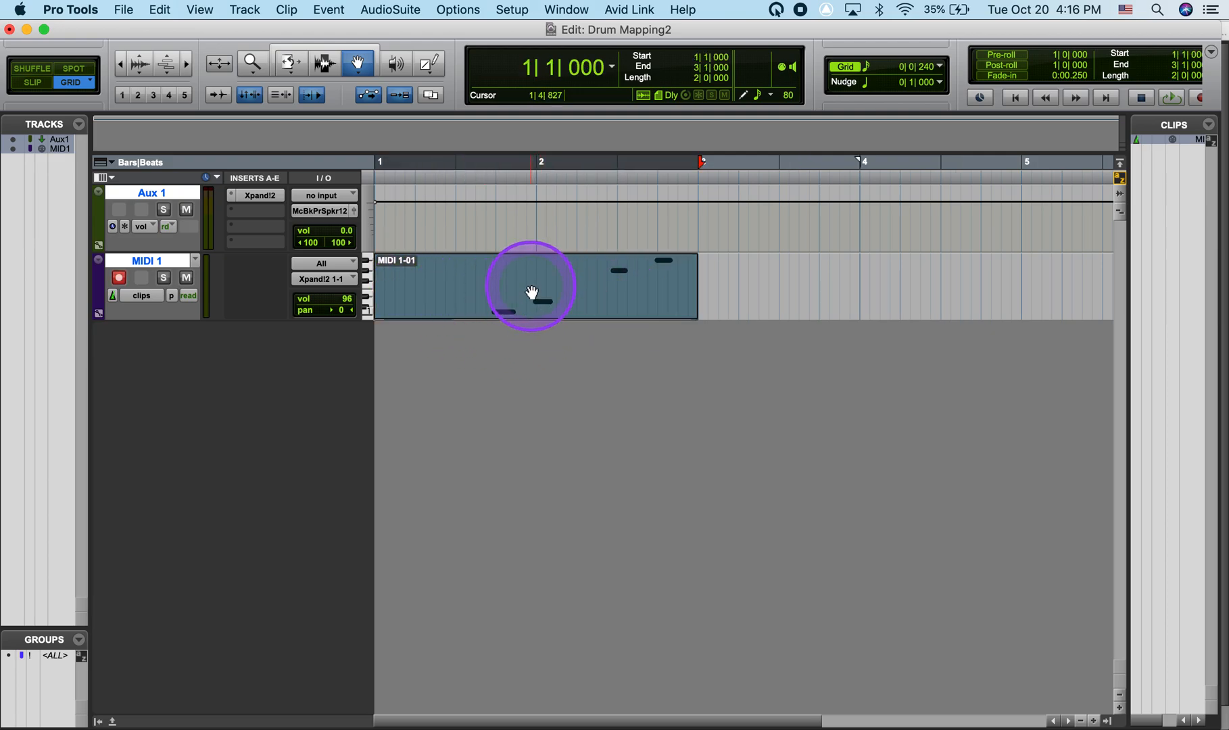
left_click(330, 11)
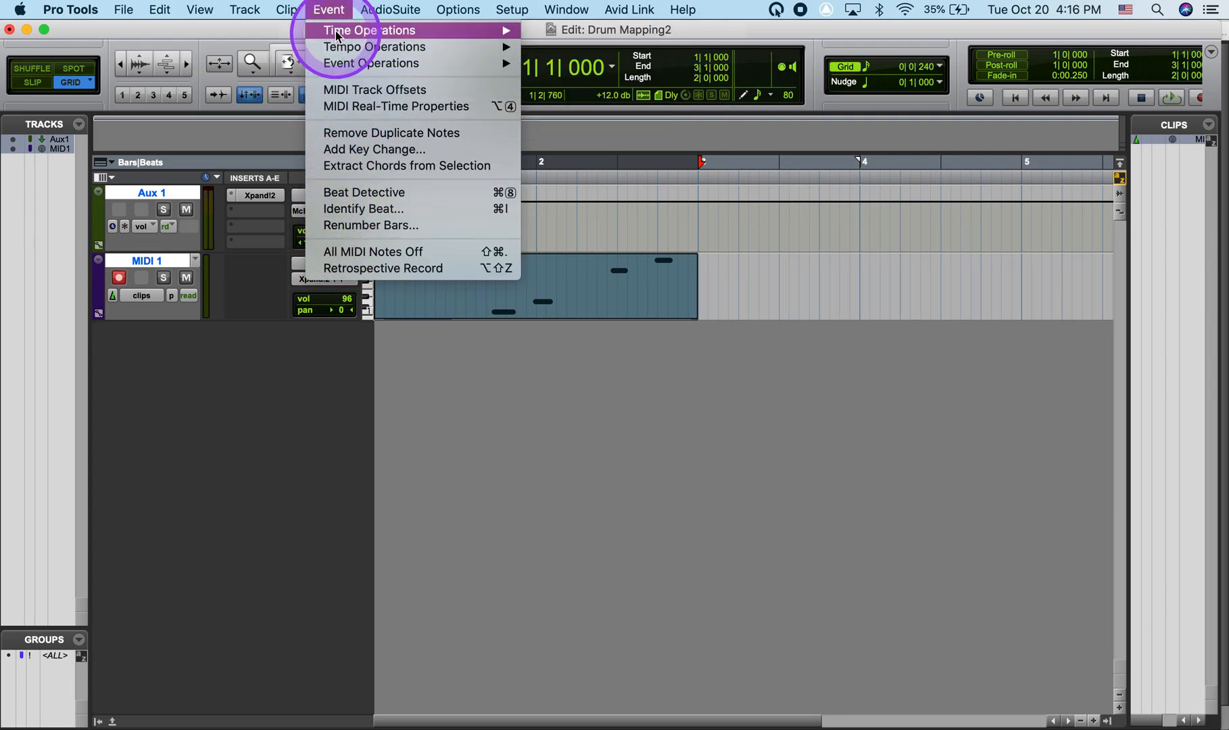
mouse_move(348, 70)
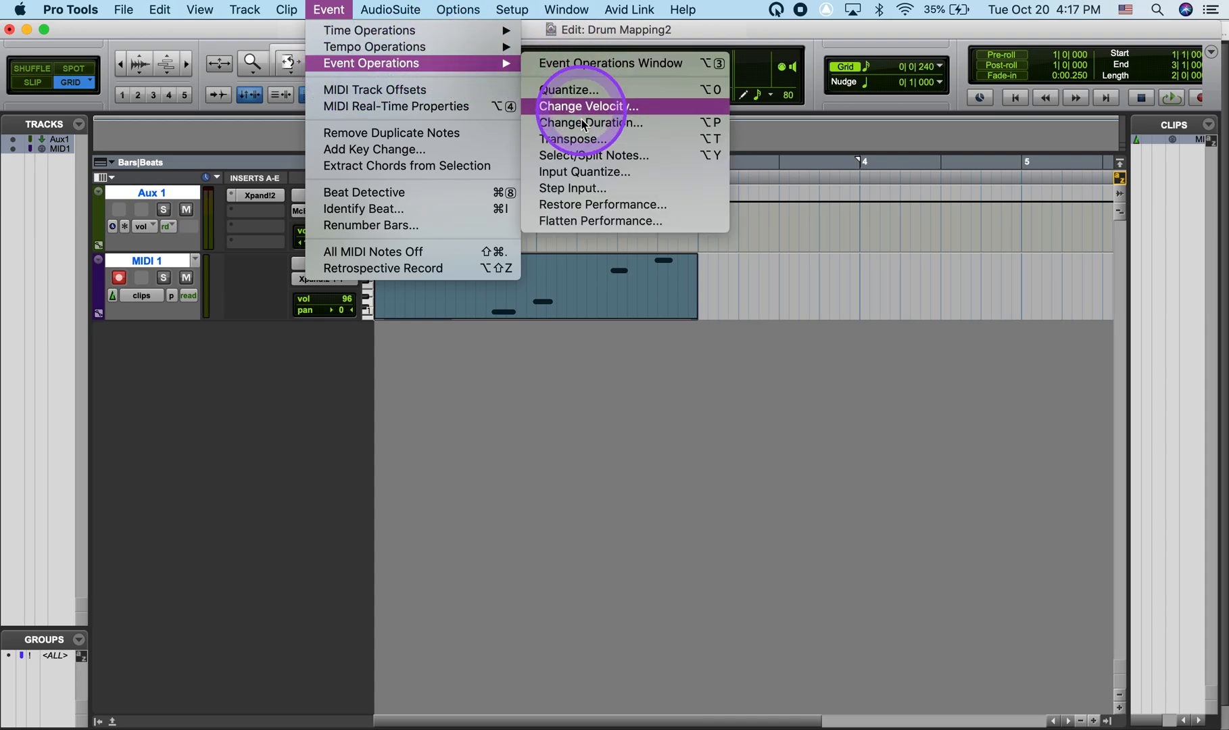
left_click(585, 158)
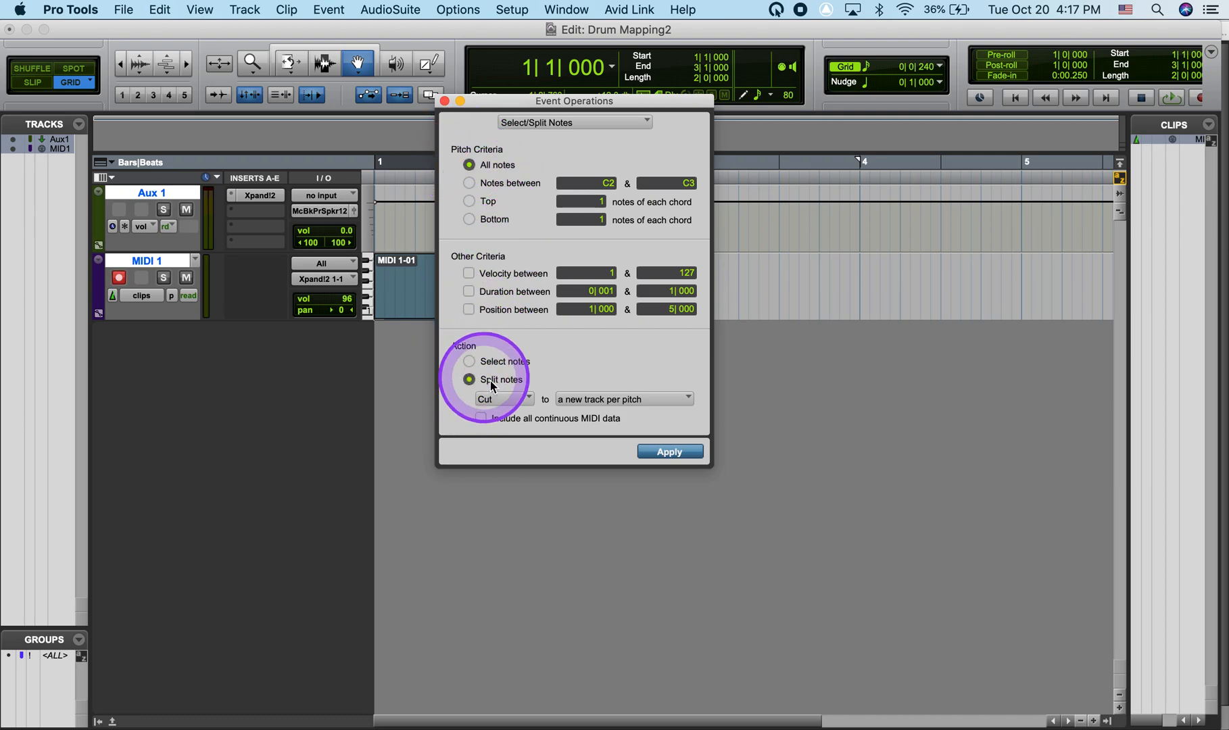
left_click(510, 424)
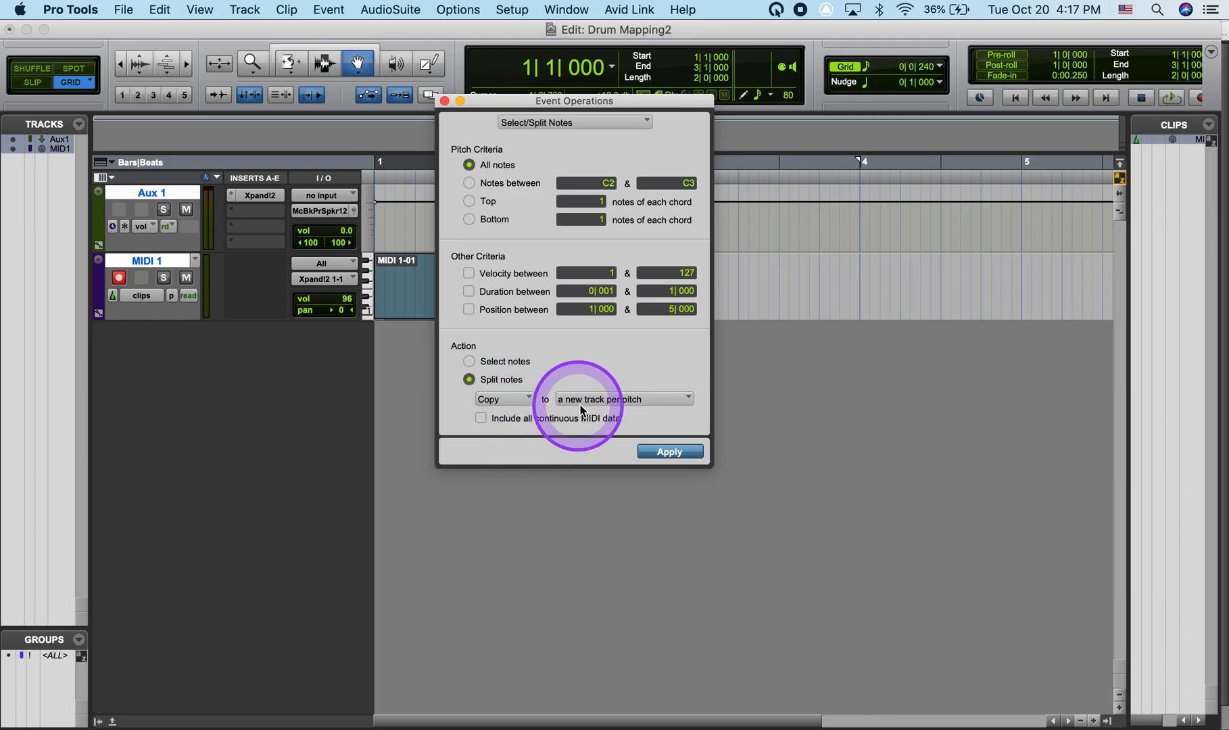
left_click(585, 400)
left_click(621, 402)
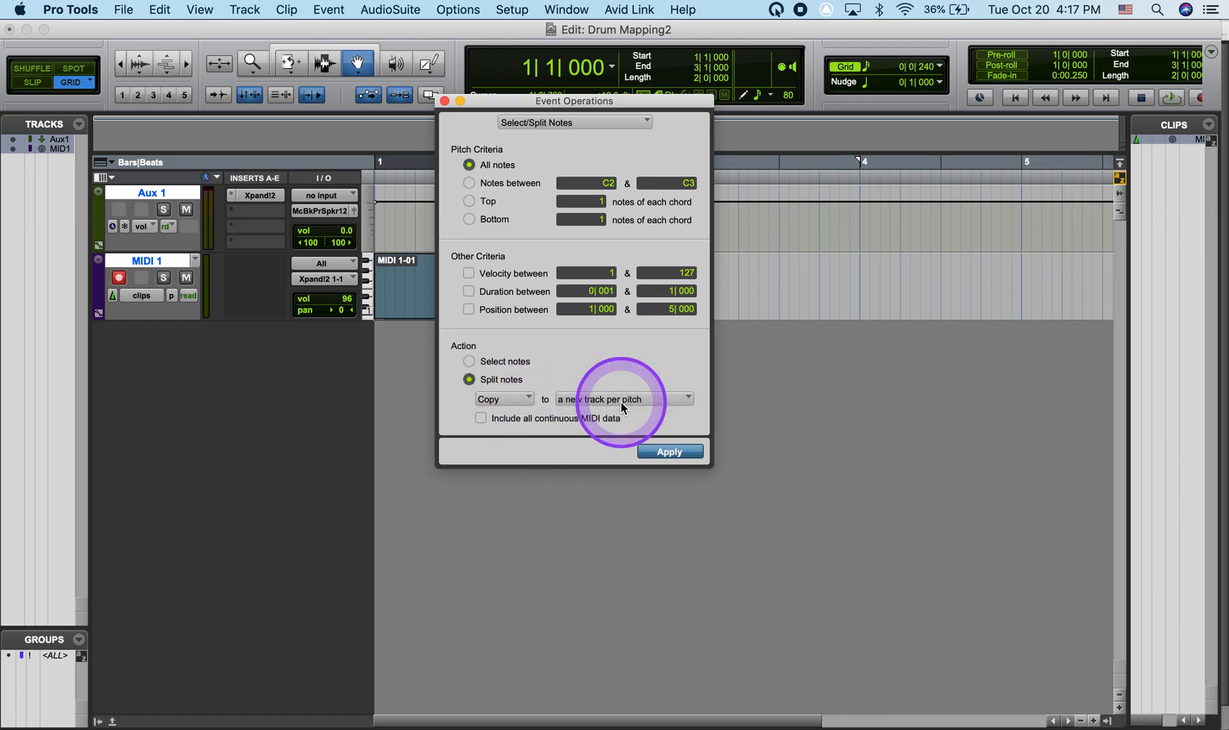
left_click(663, 452)
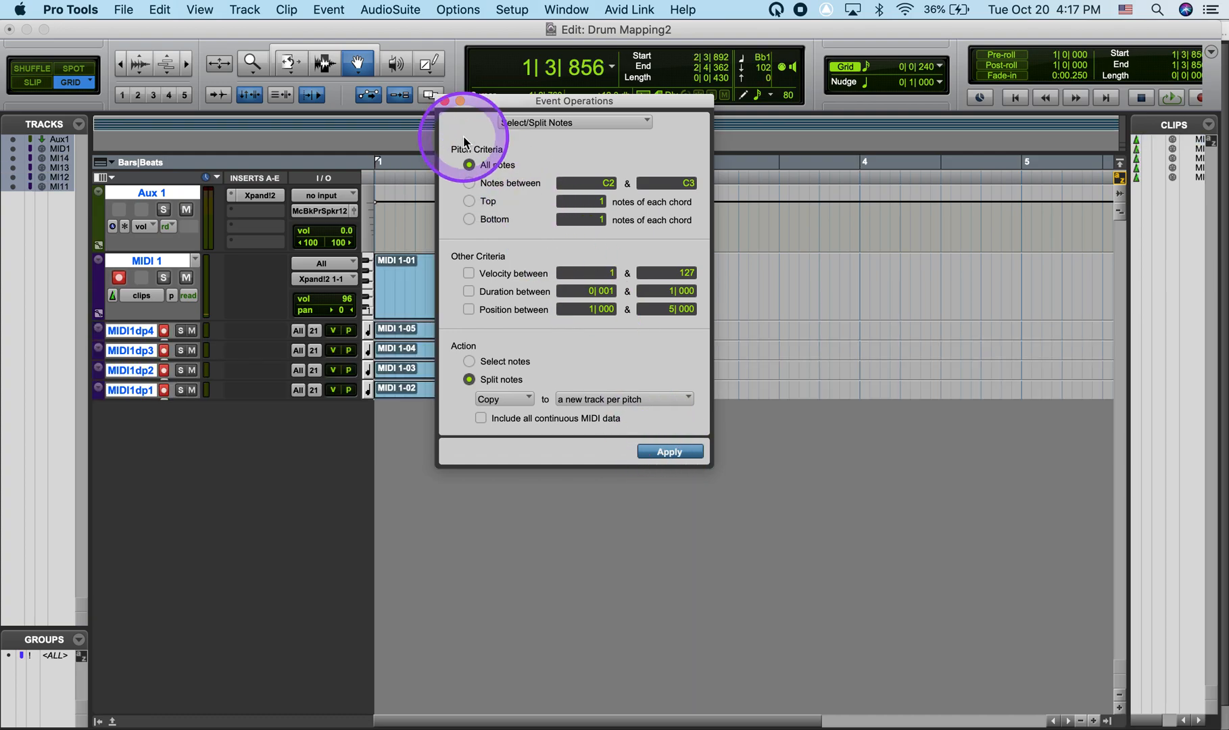
left_click(445, 101)
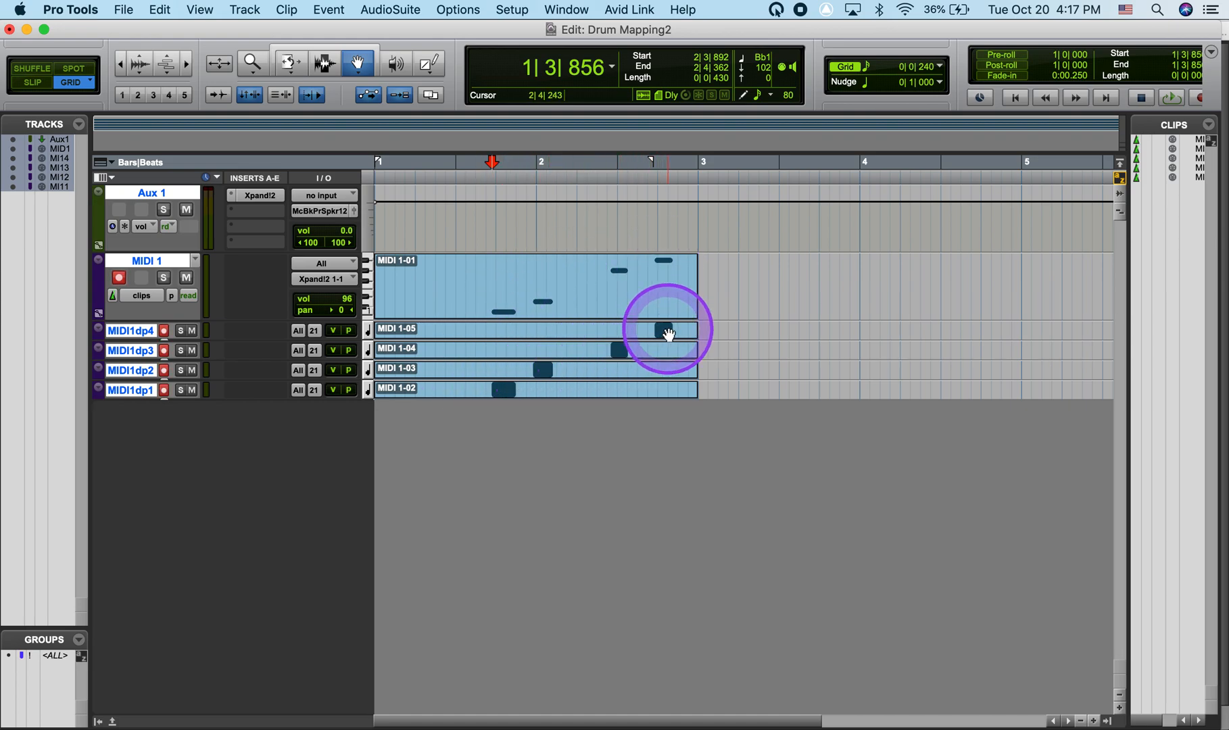
Delete the clips on MIDI 1 and on the four duplicated MIDI tracks
left_click(646, 397)
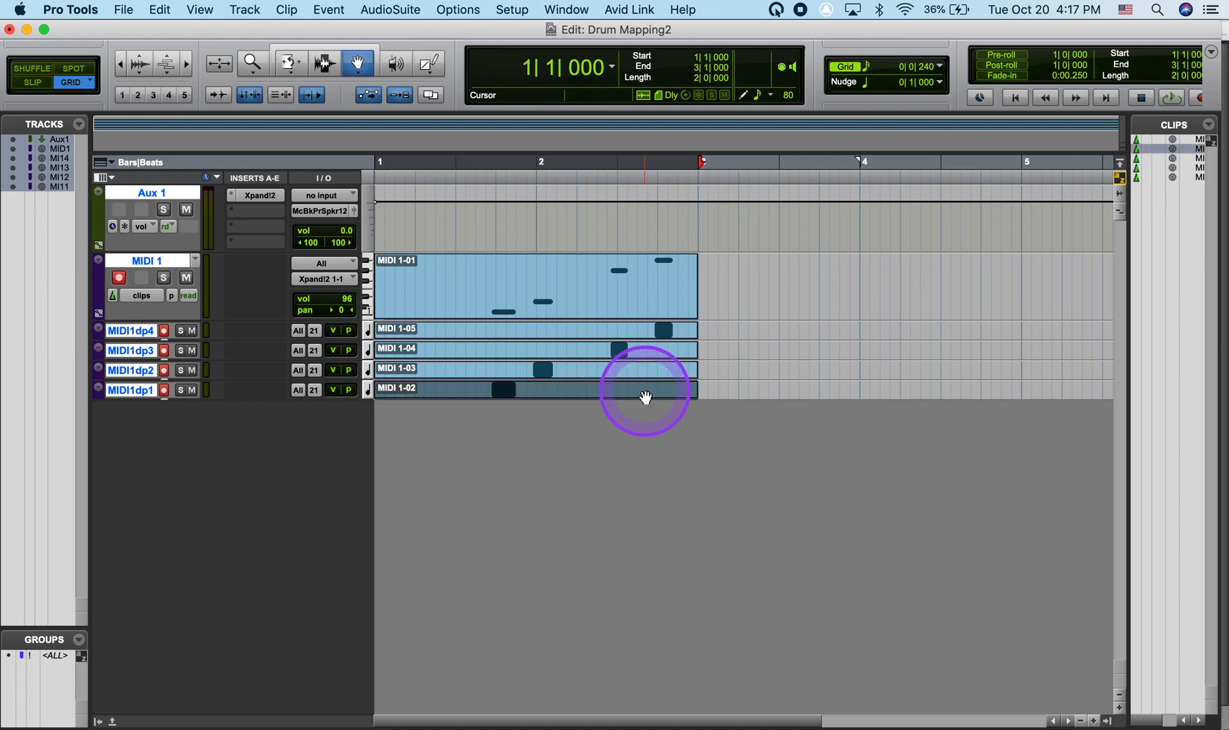
left_click(620, 298, "shift")
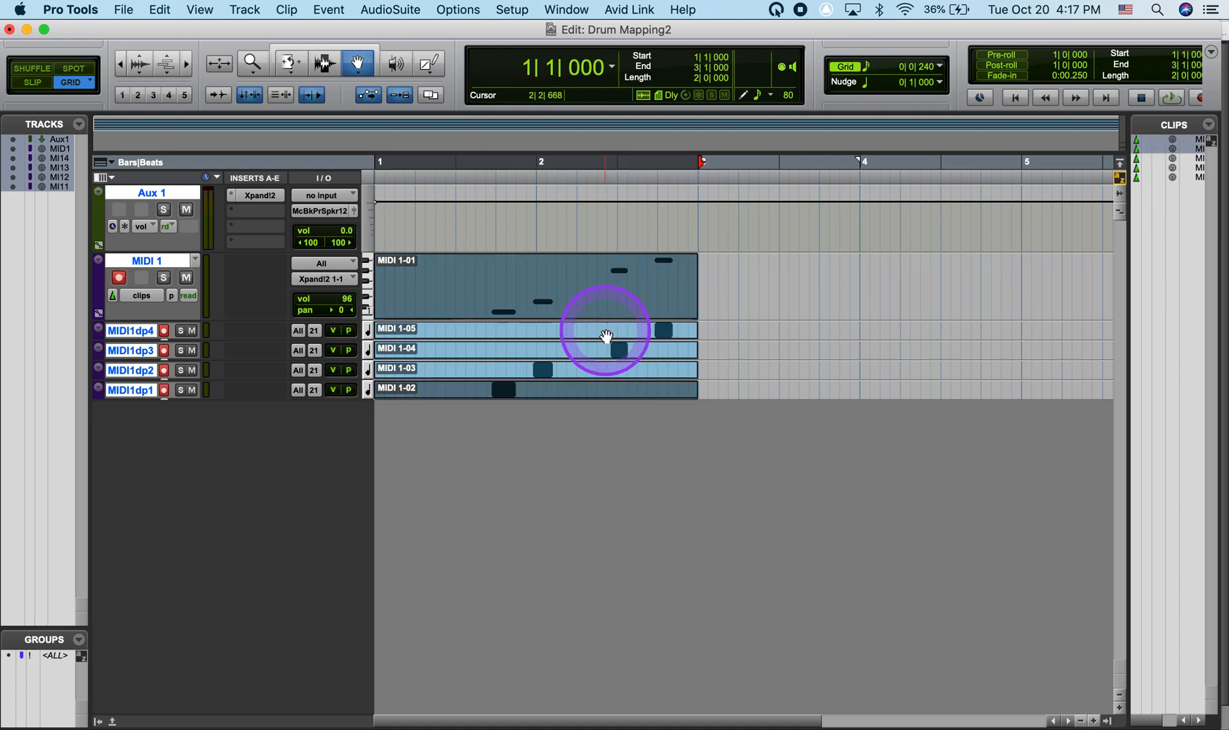
left_click(606, 332, "shift")
left_click(601, 349, "shift")
left_click(597, 367, "shift")
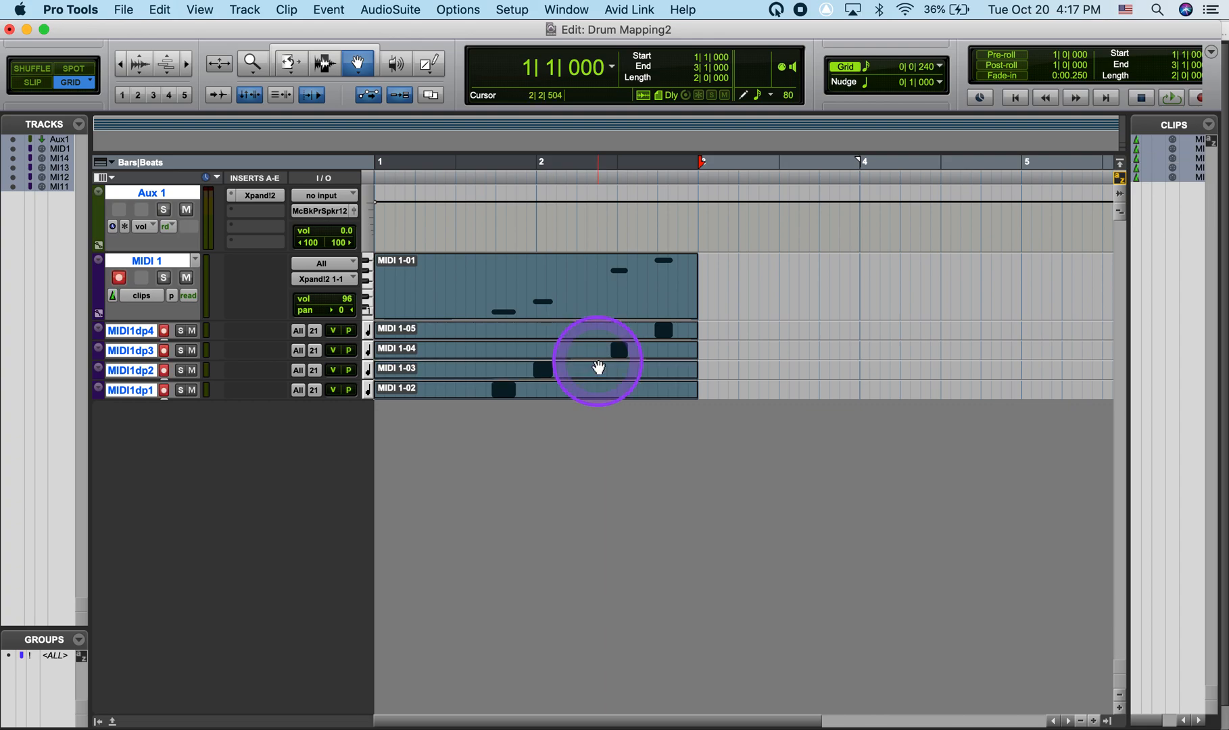
key("Delete")
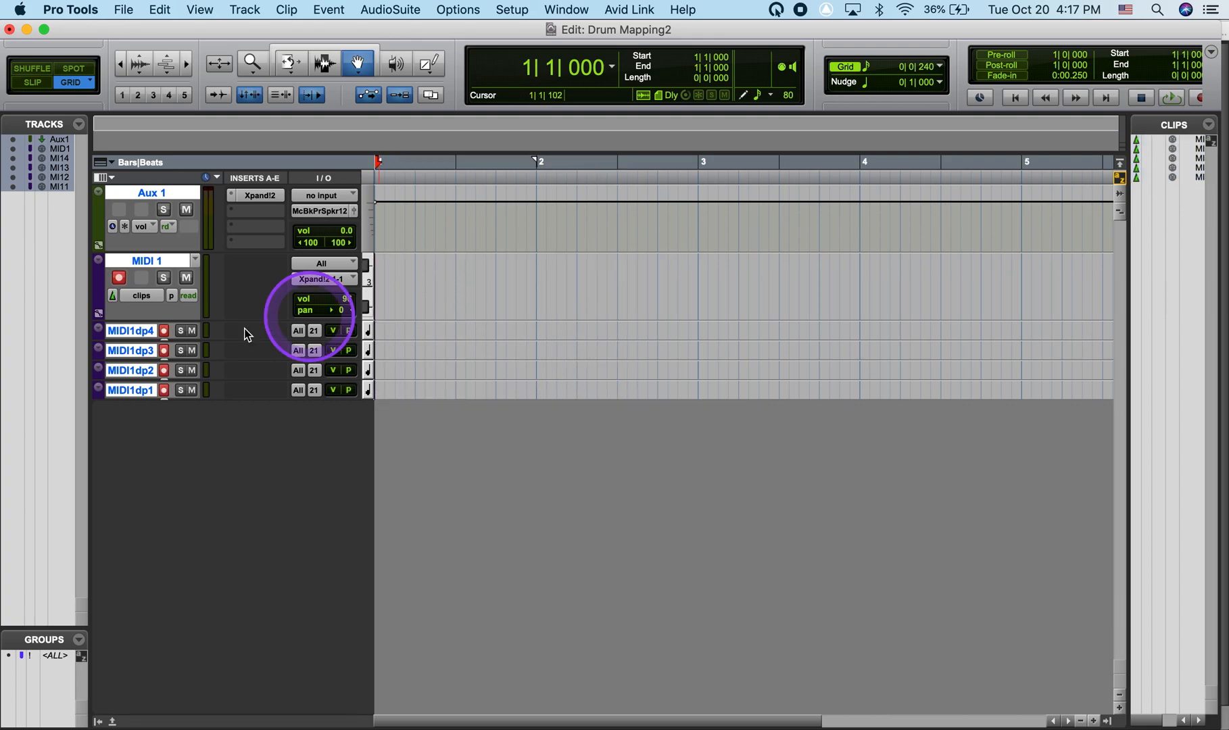
Turn off record enable on MIDI 1 and all four duplicated MIDI tracks
left_click(164, 330, "alt")
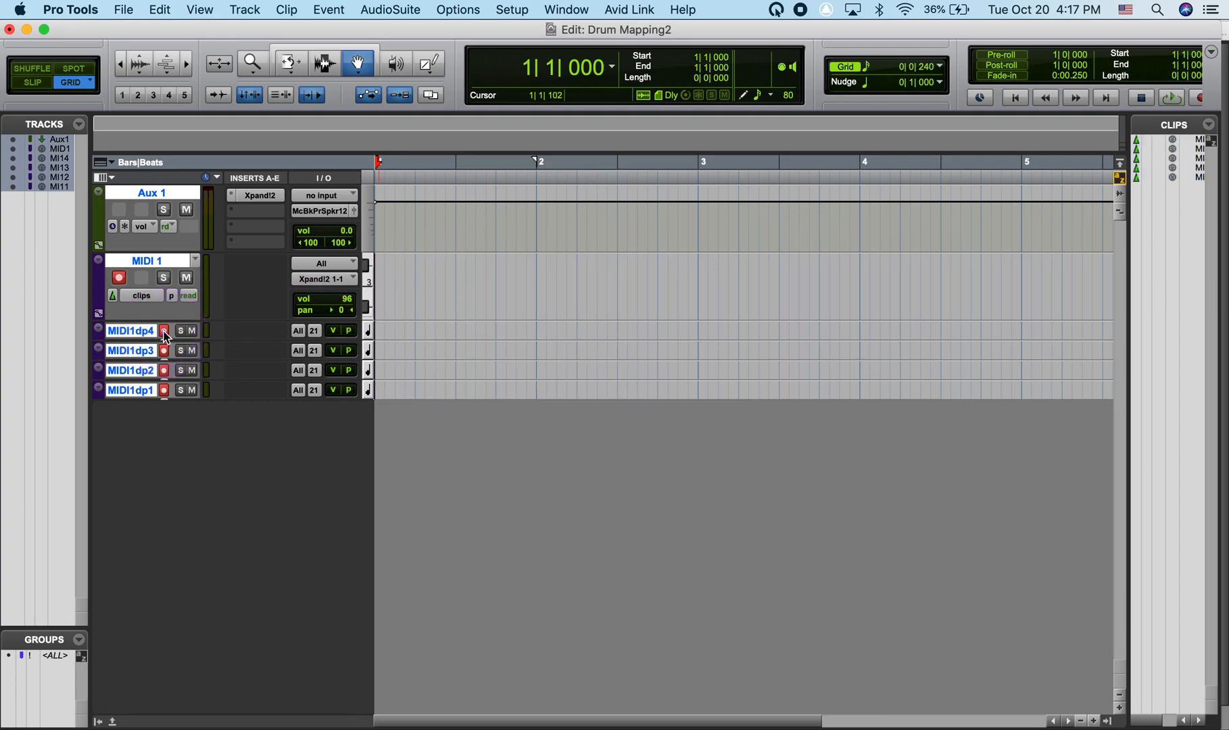
left_click(119, 278)
left_click(164, 370)
left_click(164, 390)
Deselect all the tracks in the session
left_click(134, 393)
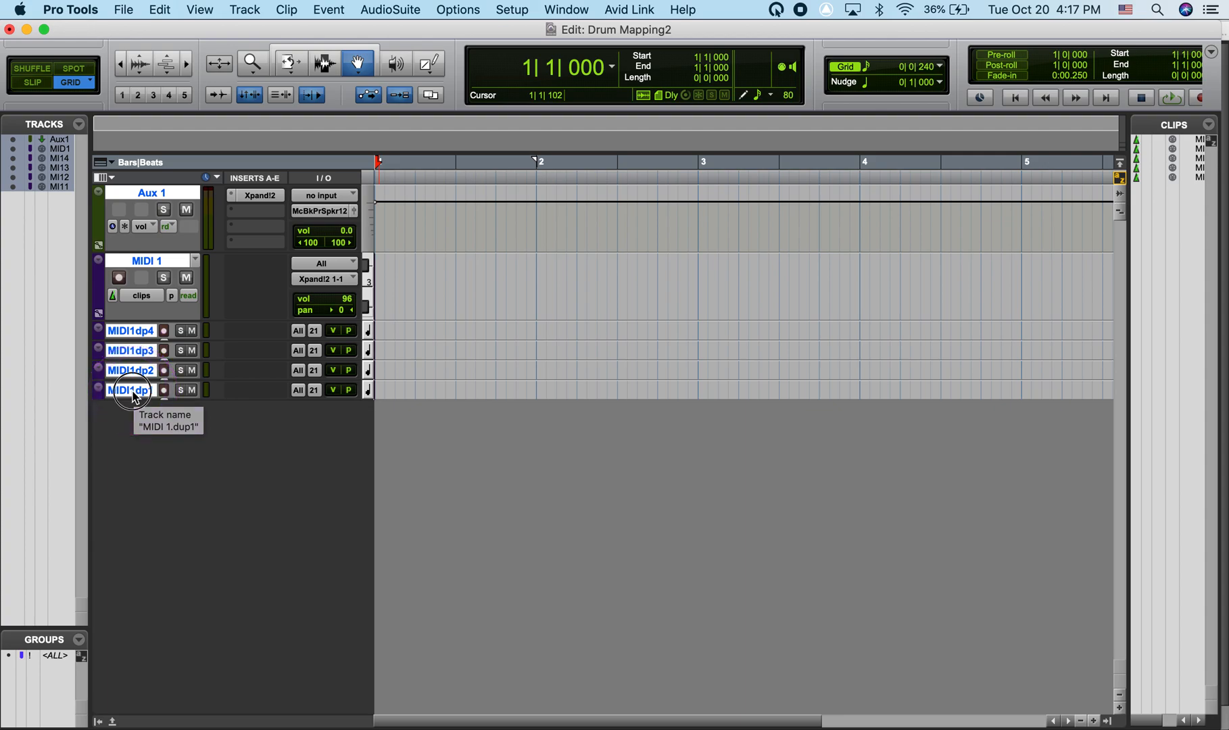
left_click(131, 359, "alt")
left_click(151, 194)
left_click(139, 265)
left_click(147, 370)
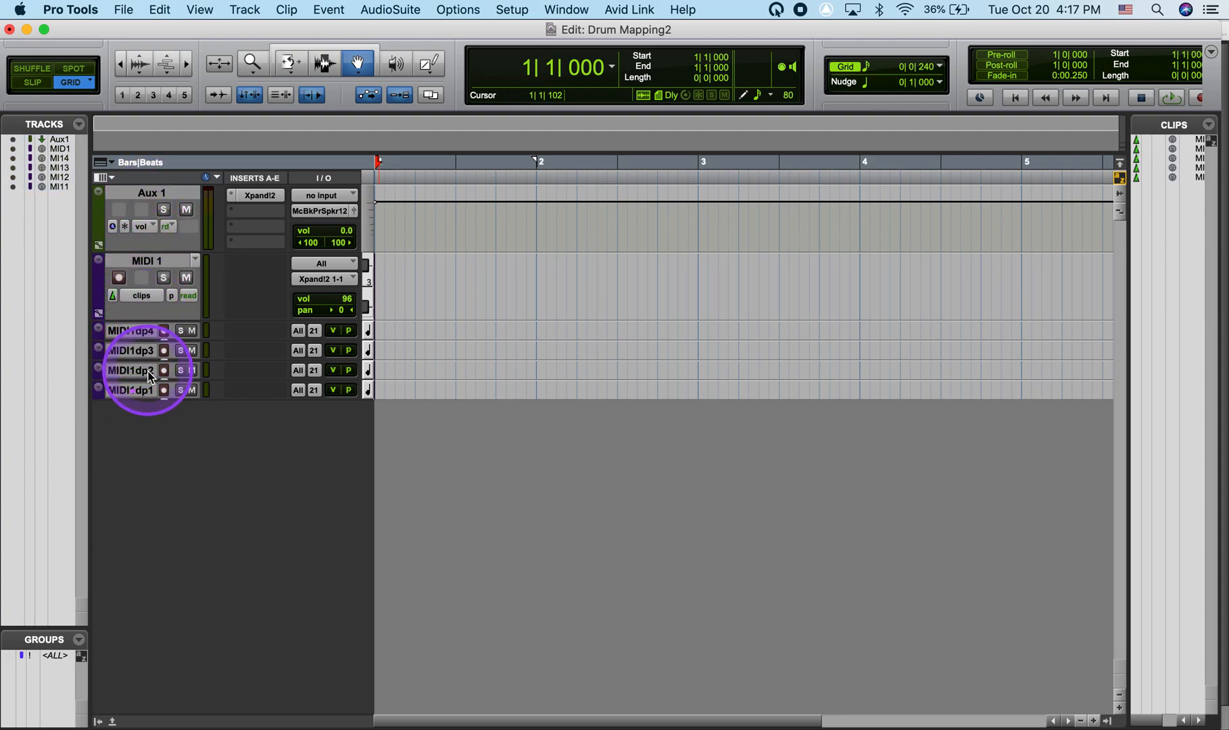
Rename the Aux 1 track to Drums and the MIDI 1.dup4 track to Open Hat
left_click(145, 210)
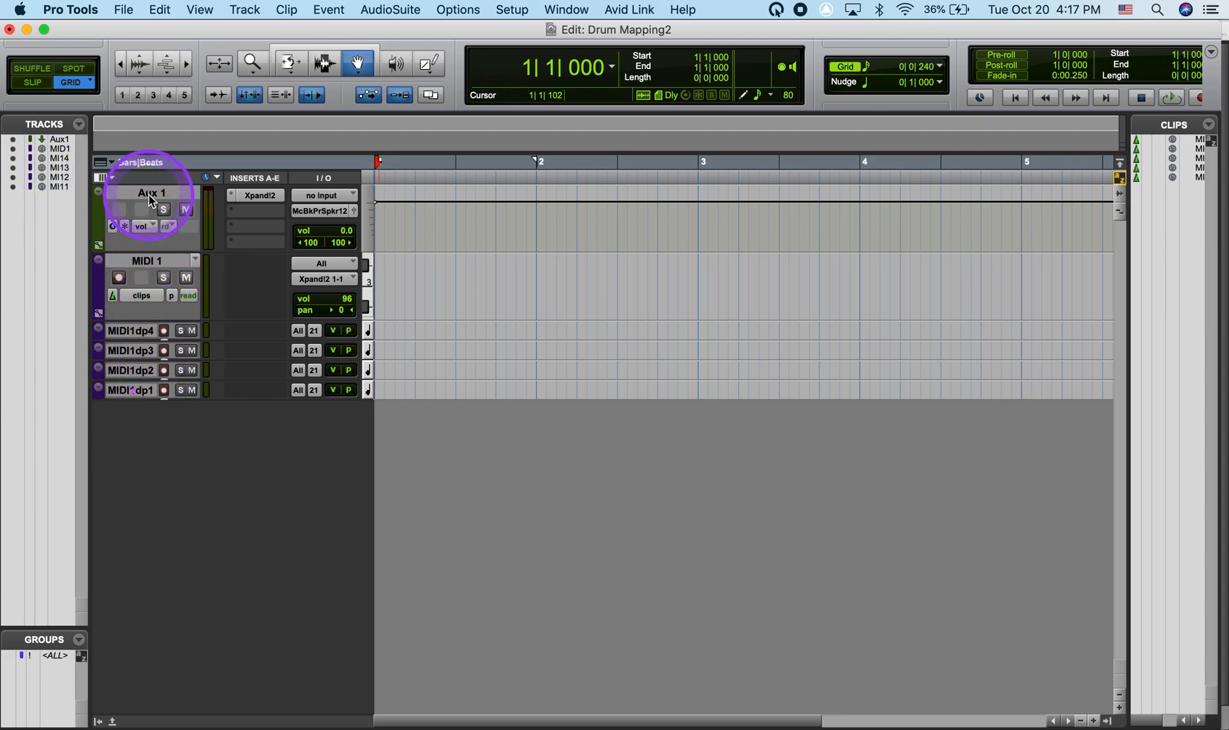
double_click(150, 194)
type("Drums")
left_click(563, 412)
left_click(565, 413)
type("Cl")
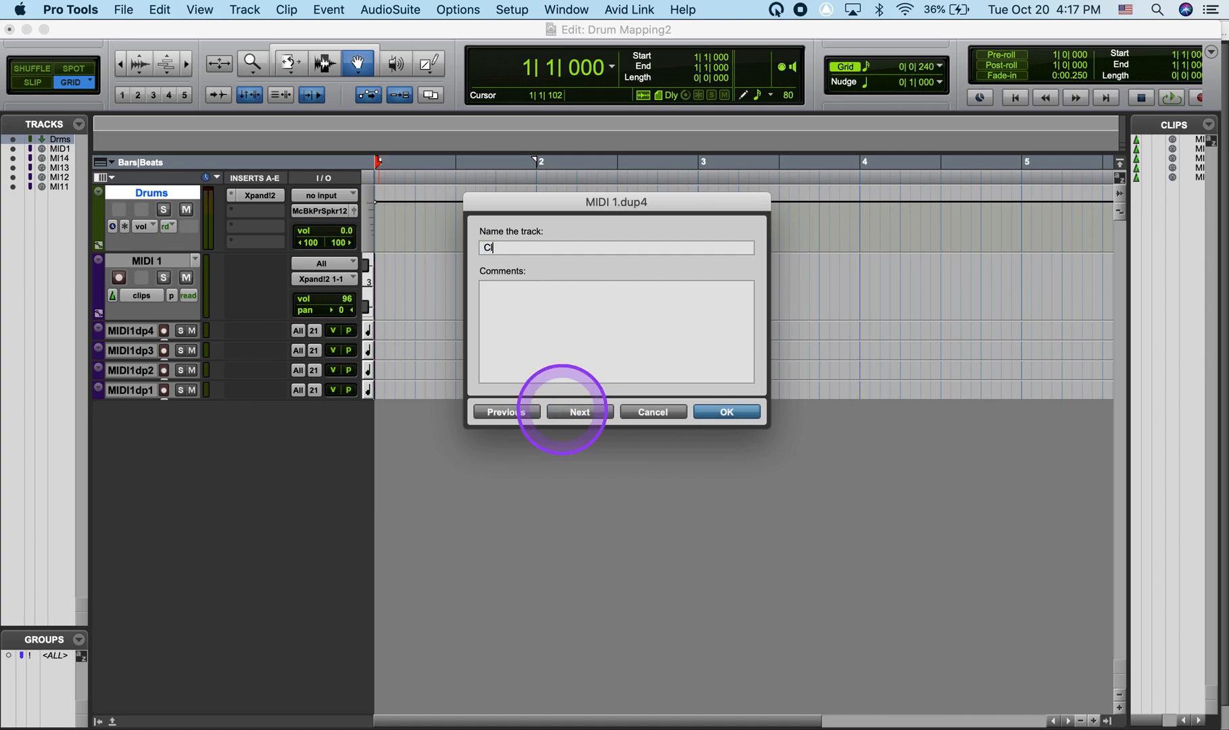
type("oOpe")
left_click(561, 410)
left_click(564, 412)
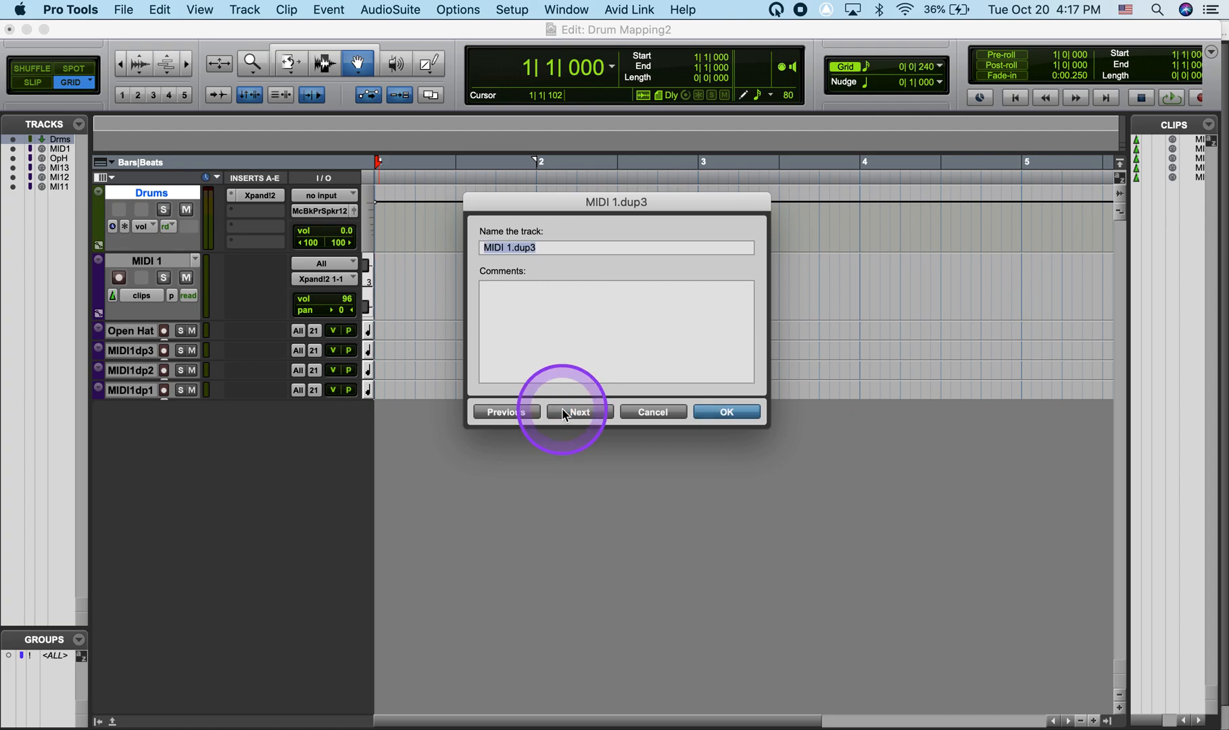
Name the MIDI 1.dup3, MIDI 1.dup2 and MIDI 1.dup1 tracks Closed Hat, Snare and Kick respectively
type("Closed")
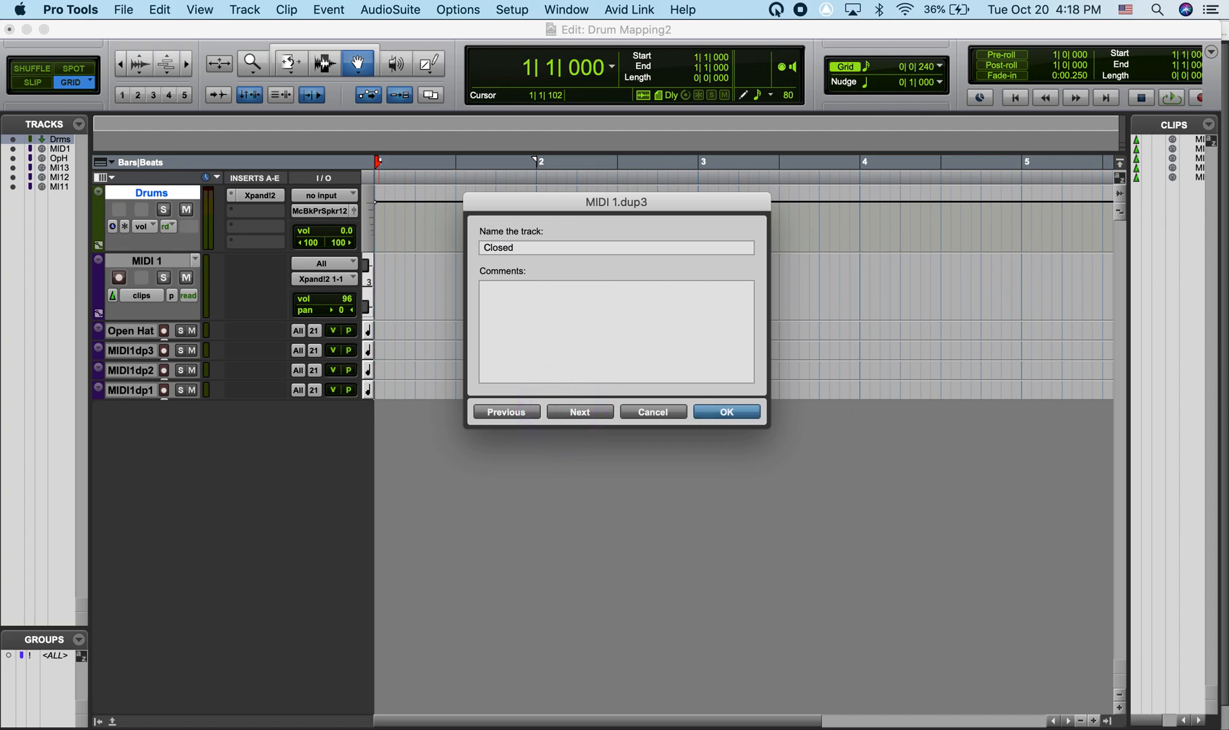
left_click(566, 410)
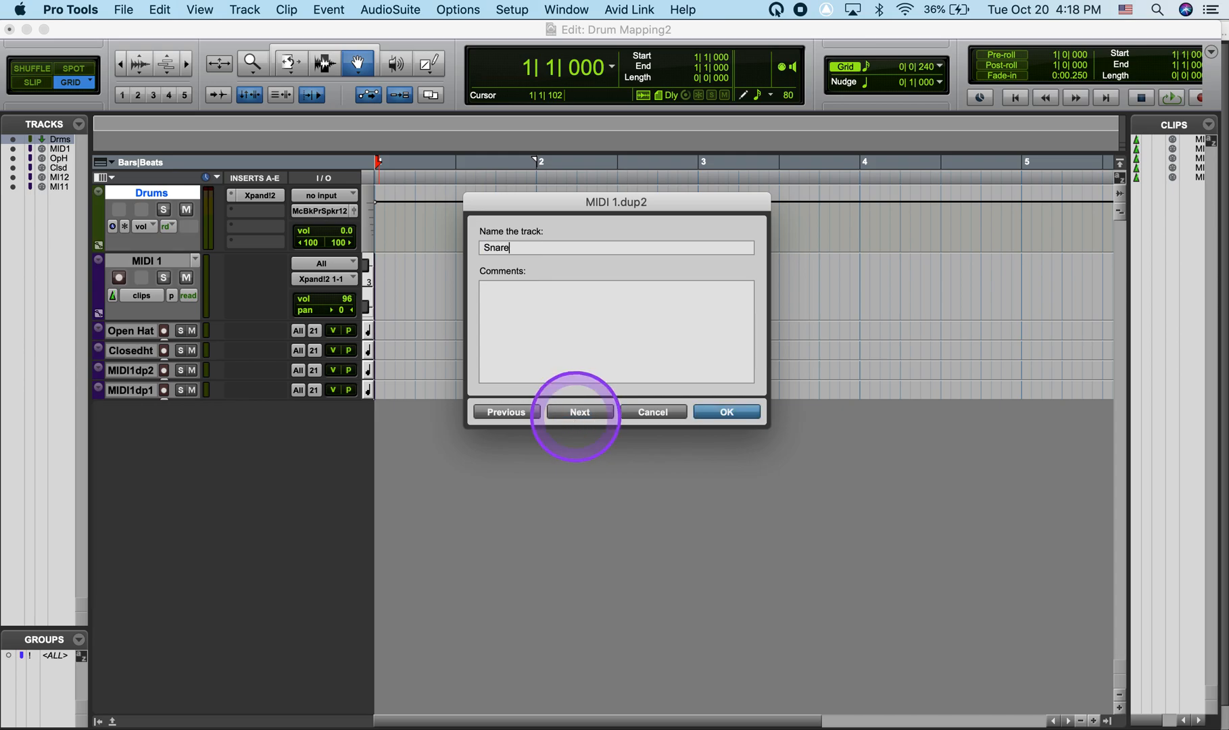
left_click(576, 413)
type("Kick")
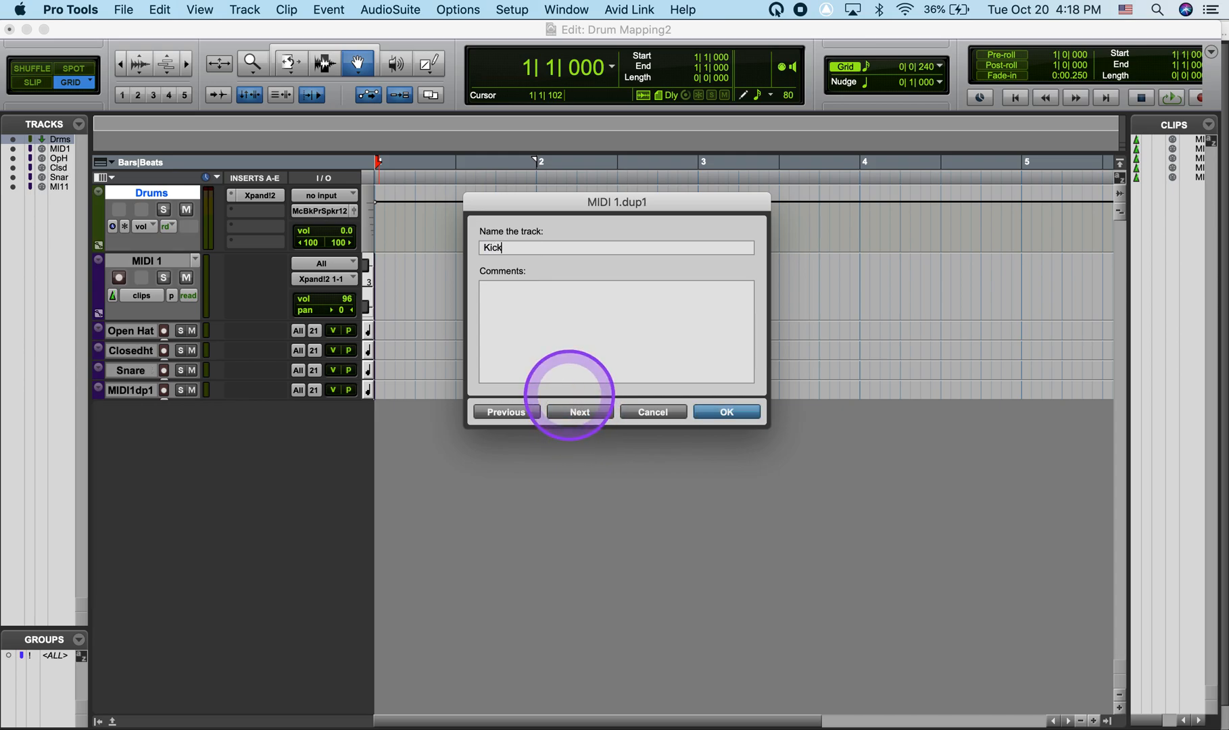
left_click(729, 414)
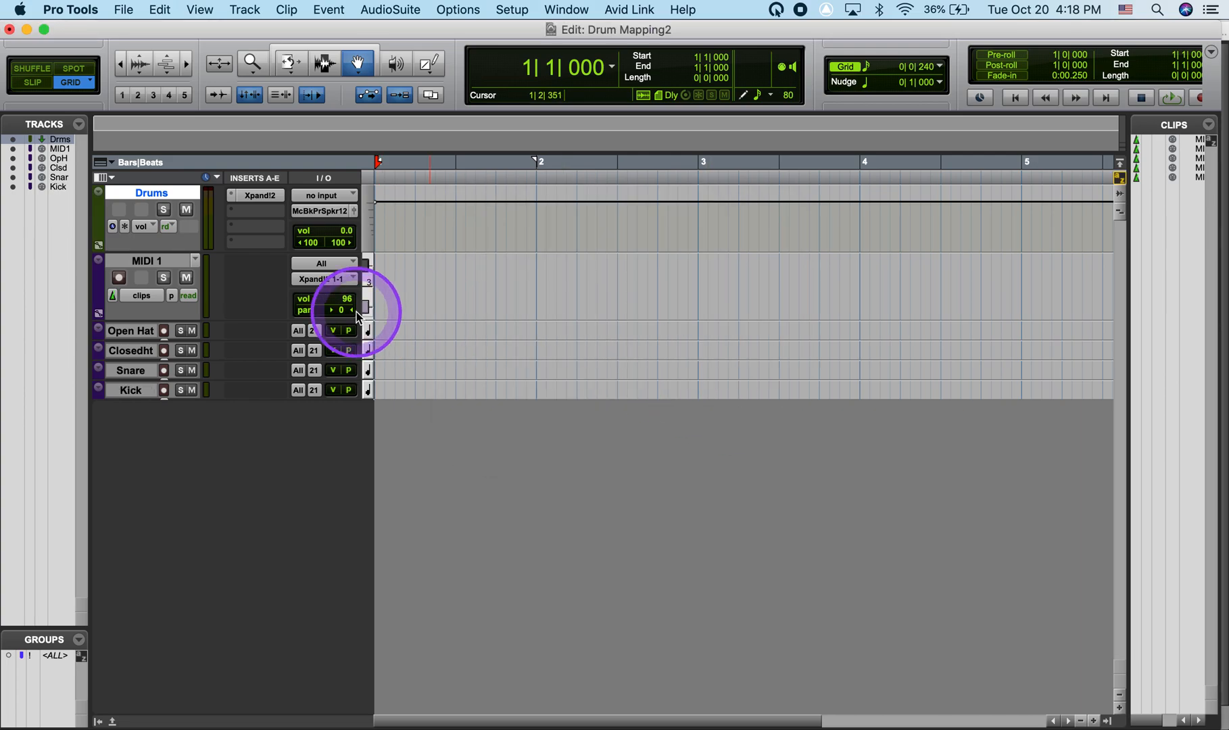
Delete the empty MIDI 1 track from the session
left_click(160, 262)
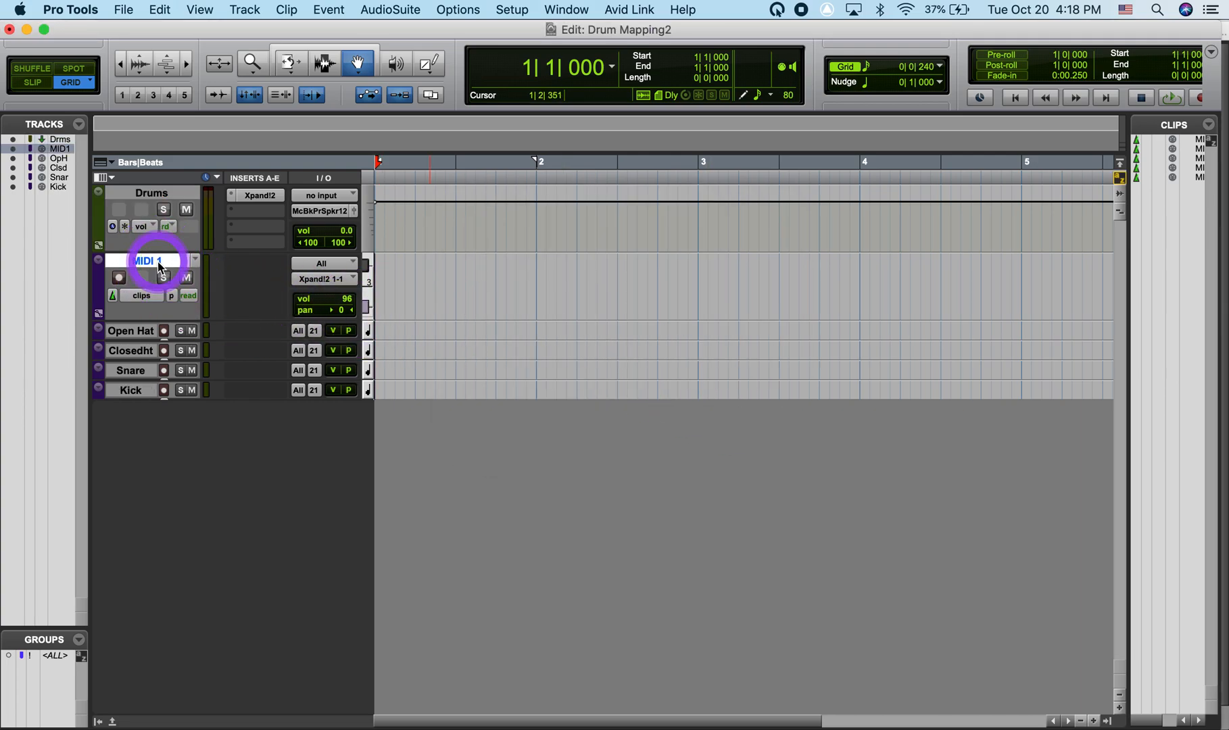
right_click(157, 261)
left_click(216, 501)
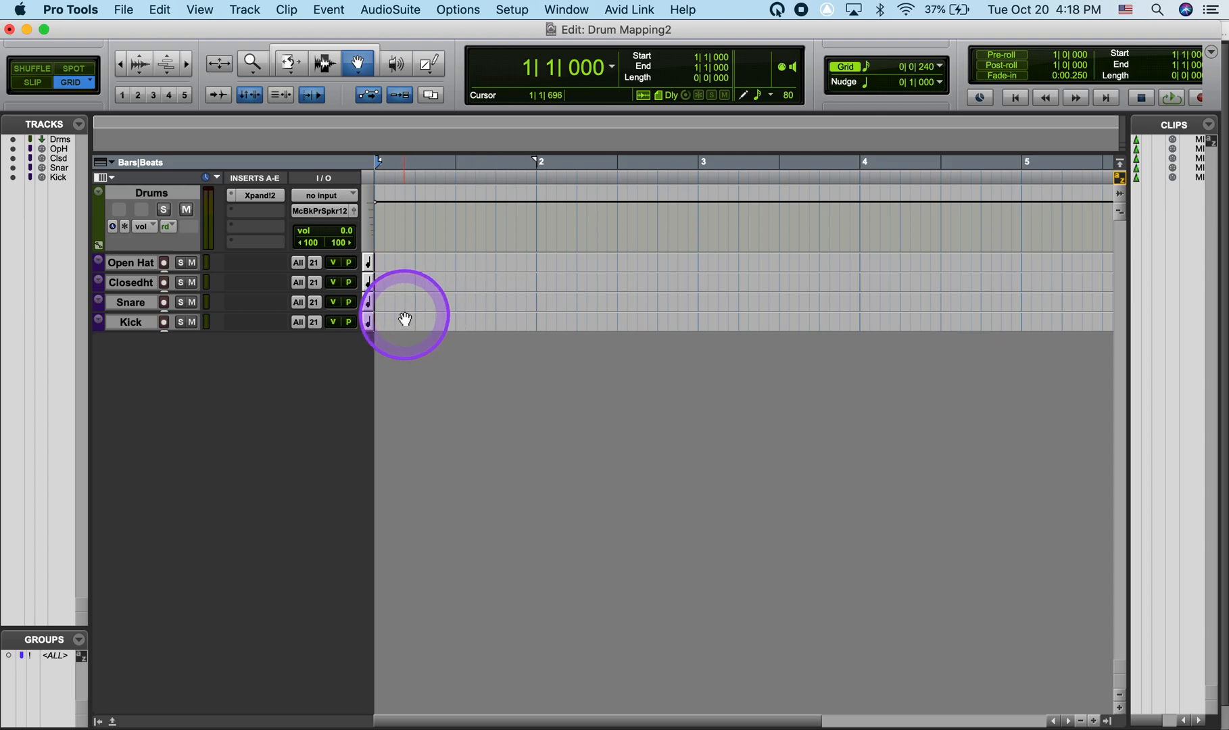
Draw kick notes with the Pencil tool on beats 1 and 3 of bars 1 and 2
left_click(428, 63)
left_click_drag(435, 71, 447, 107)
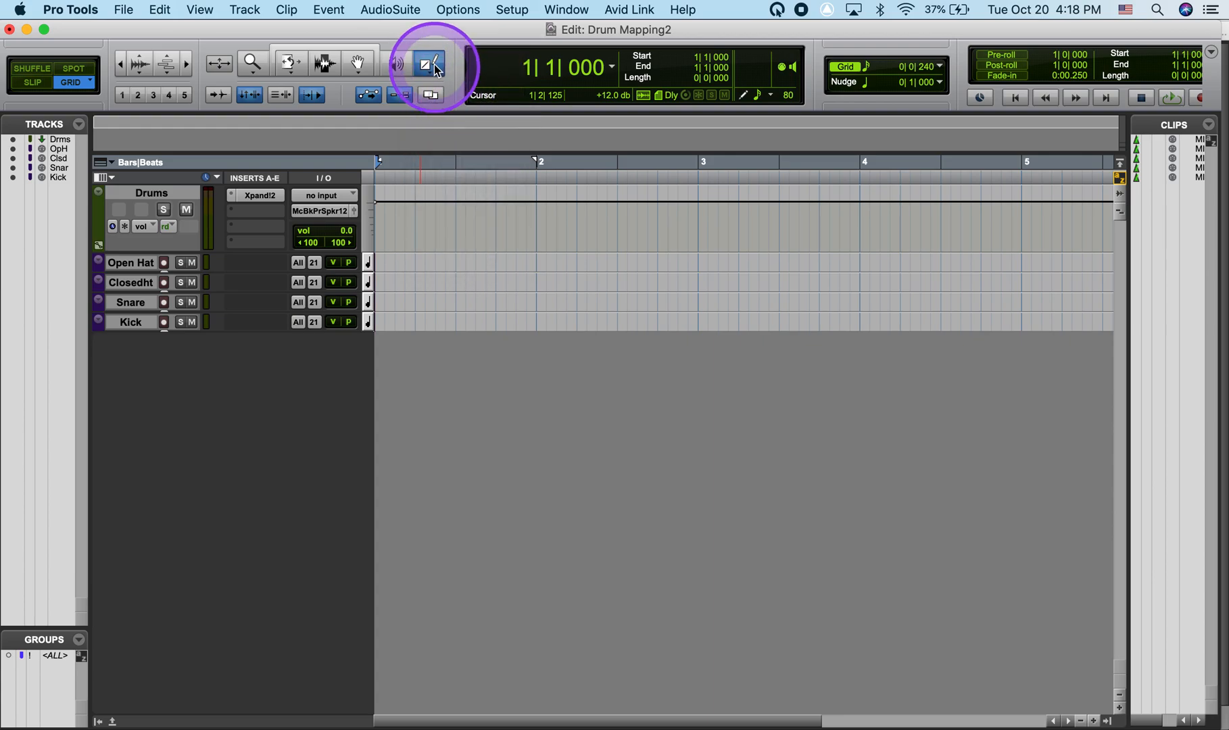
left_click(379, 321)
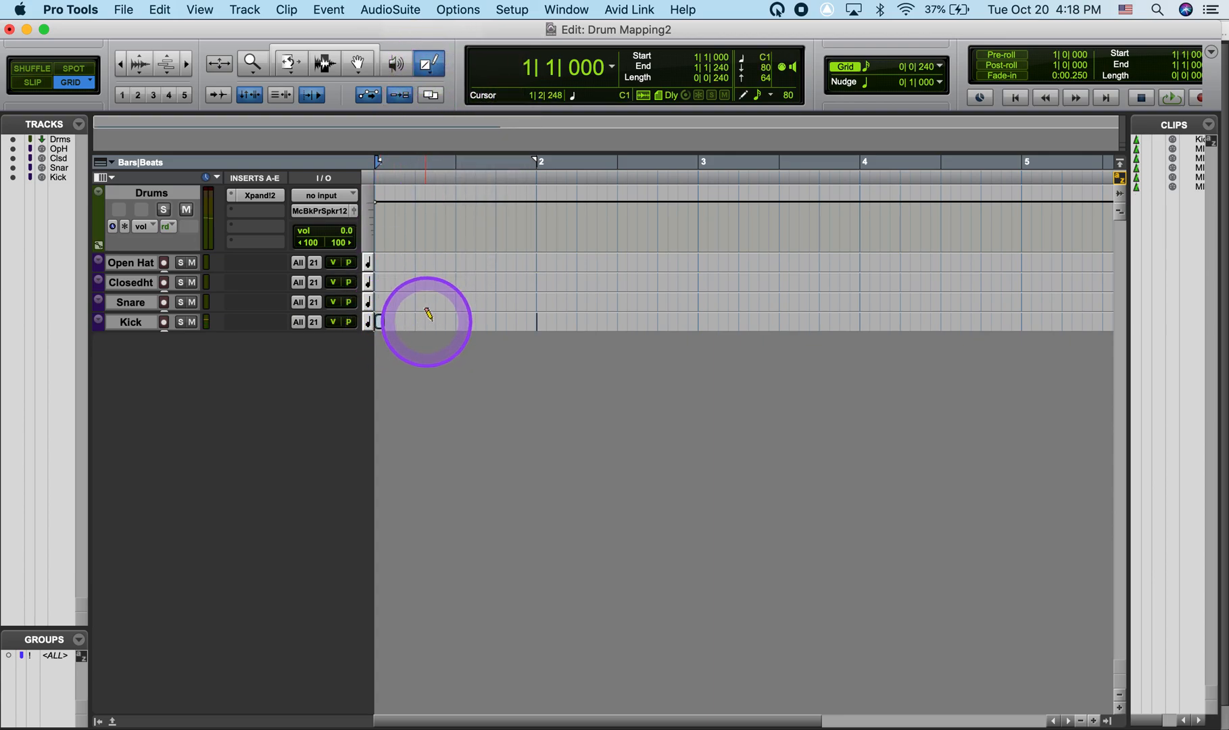
left_click(459, 321)
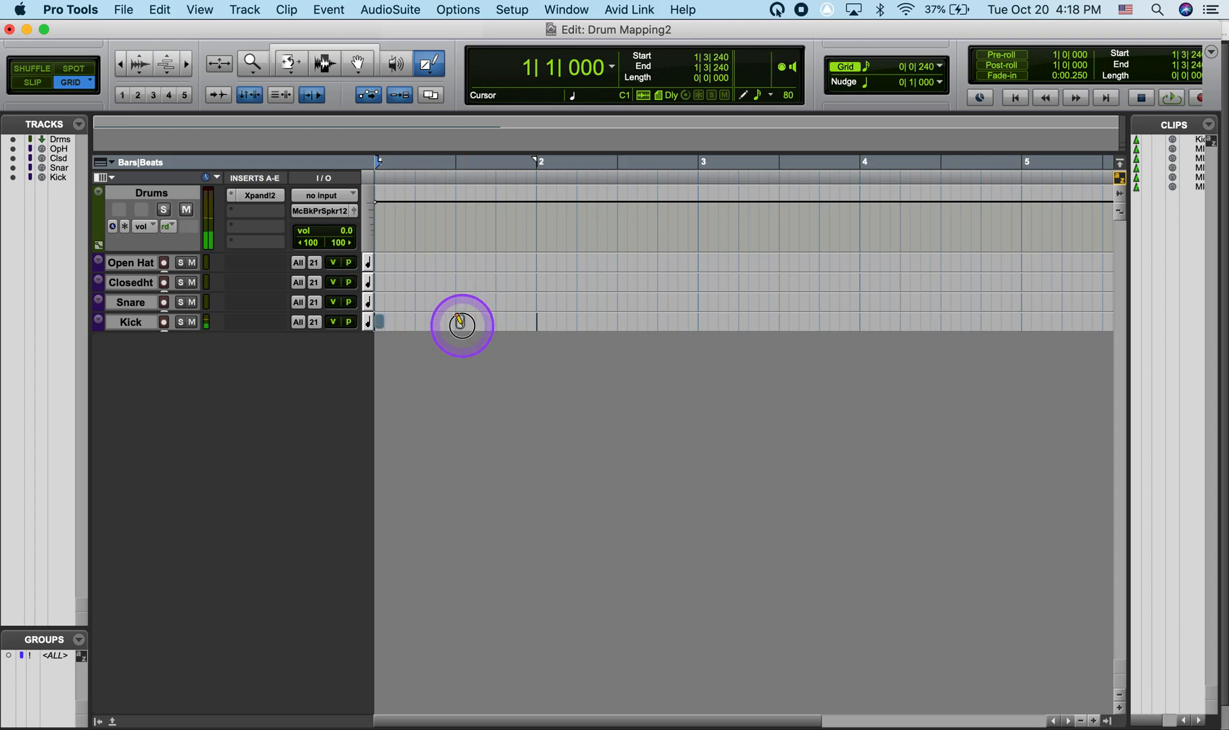
left_click(541, 321)
left_click(620, 321)
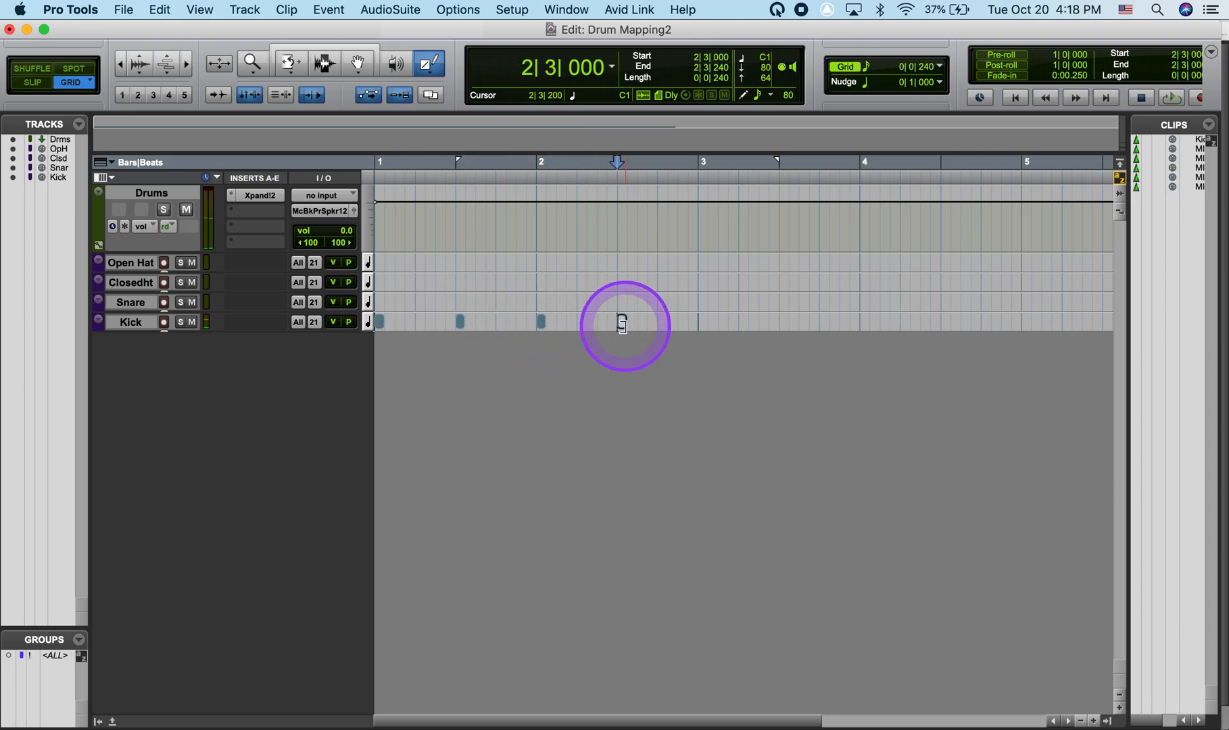
Draw snare notes on beats 2 and 4 of both bars, plus two extra sixteenth-note hits at the end of bar 2
left_click(419, 302)
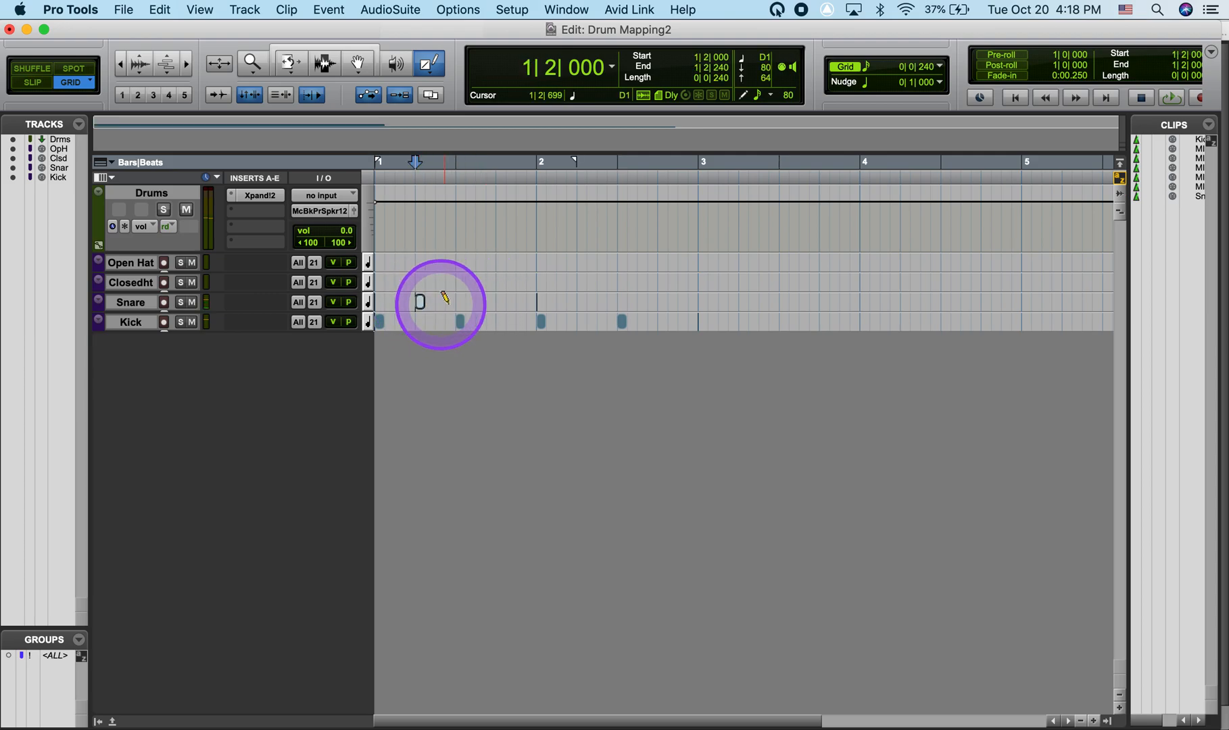
left_click(580, 302)
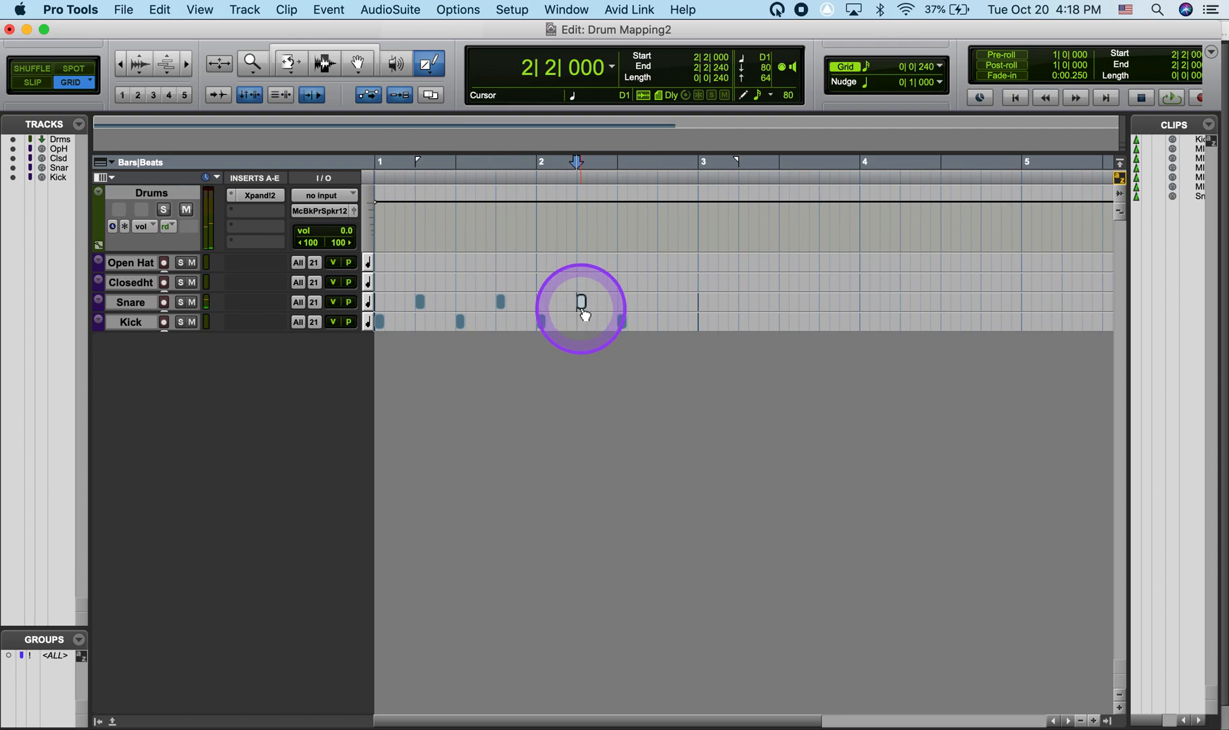
left_click(659, 302)
left_click(682, 301)
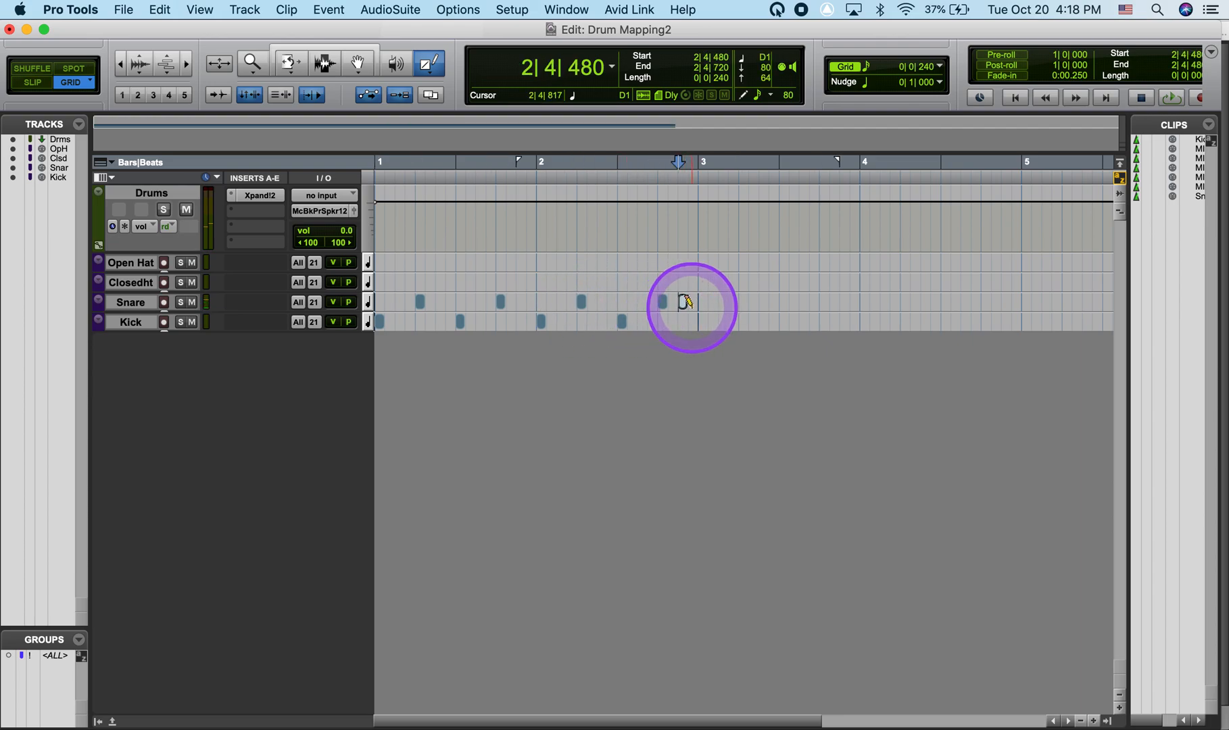
Fill bars 1 and 2 of the closed hat track with continuous sixteenth notes
left_click(382, 279)
left_click(379, 281)
left_click_drag(379, 281, 588, 280)
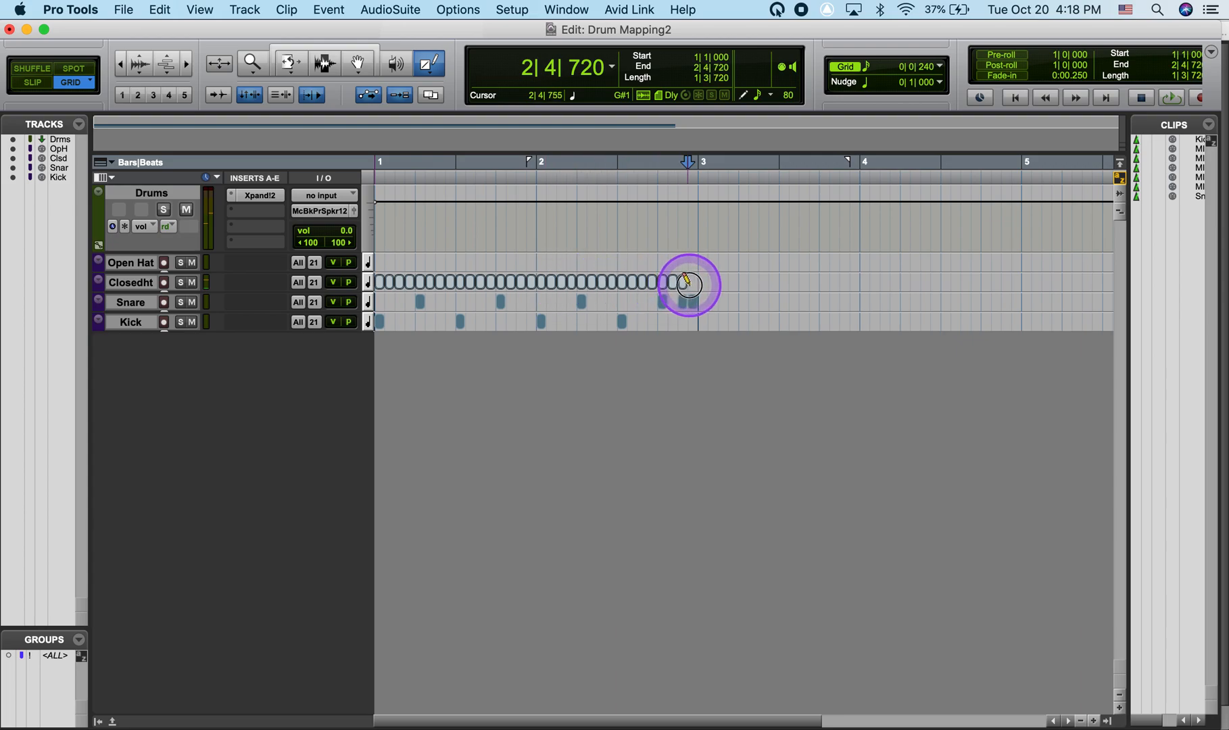
left_click_drag(695, 287, 694, 285)
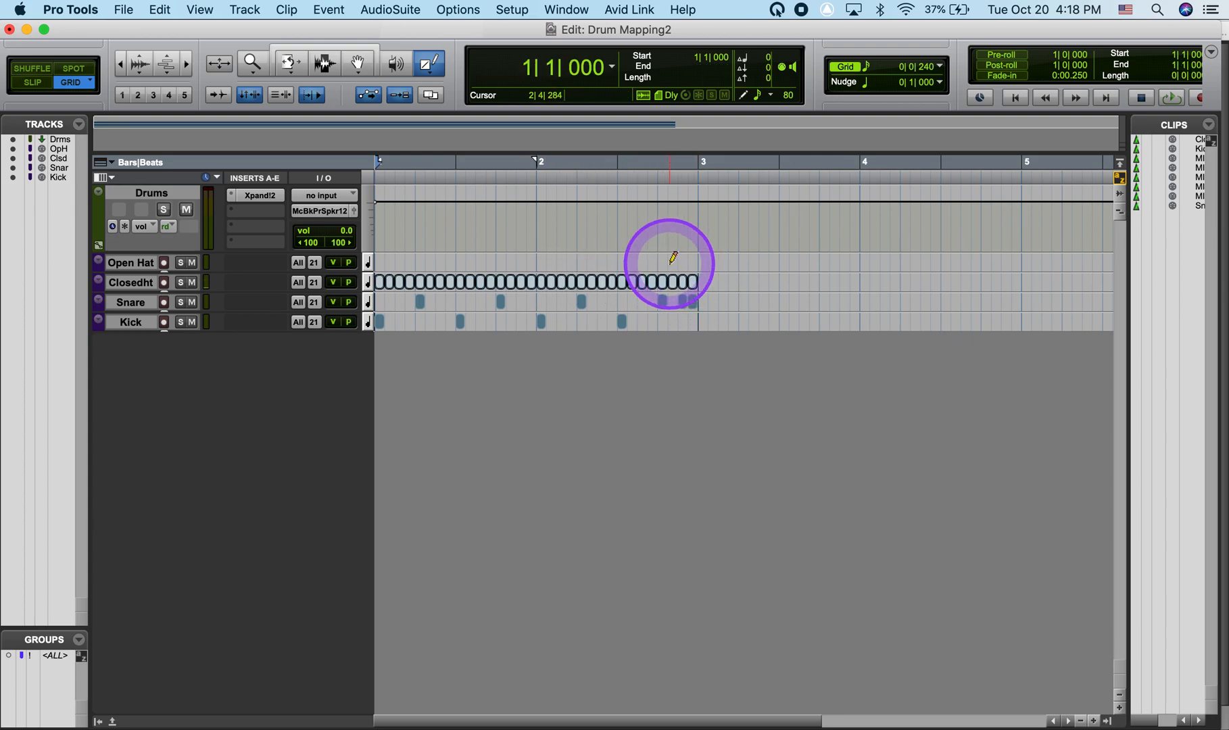
Add three open hat notes near the end of bar 2, and remove the closed hat notes coinciding with open hat and snare hits
left_click(669, 261)
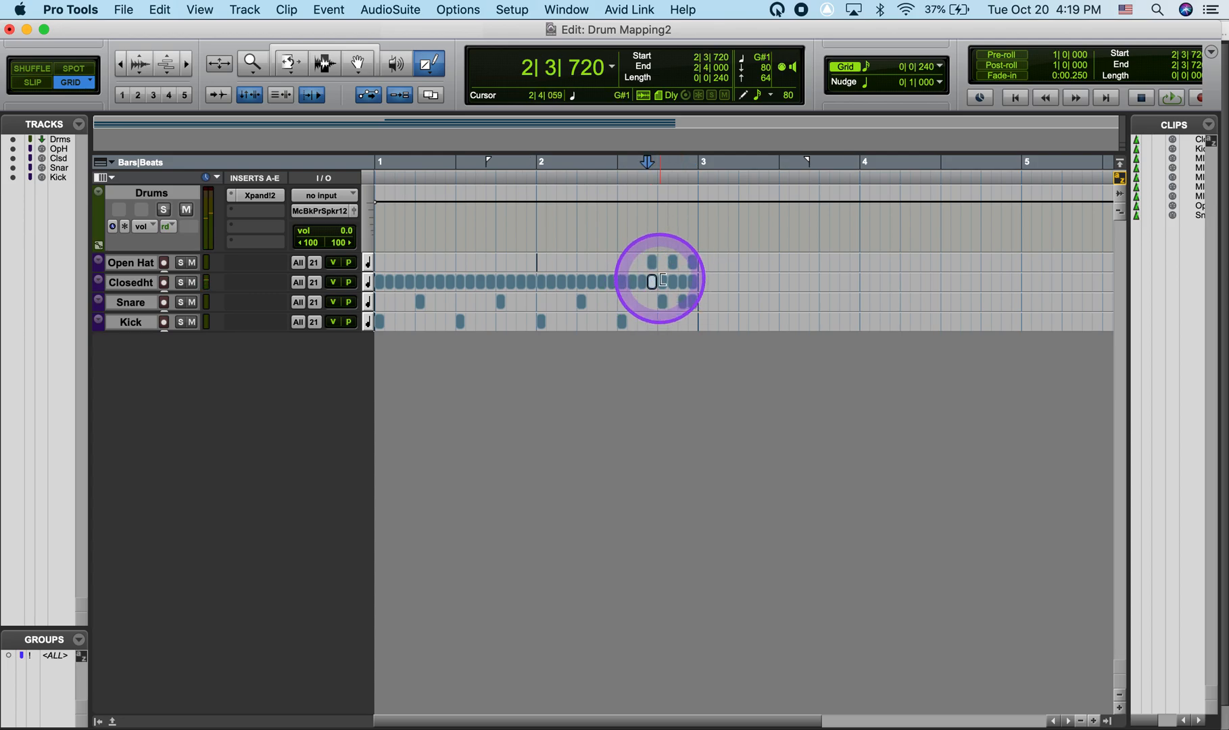
left_click(674, 283)
left_click(696, 285)
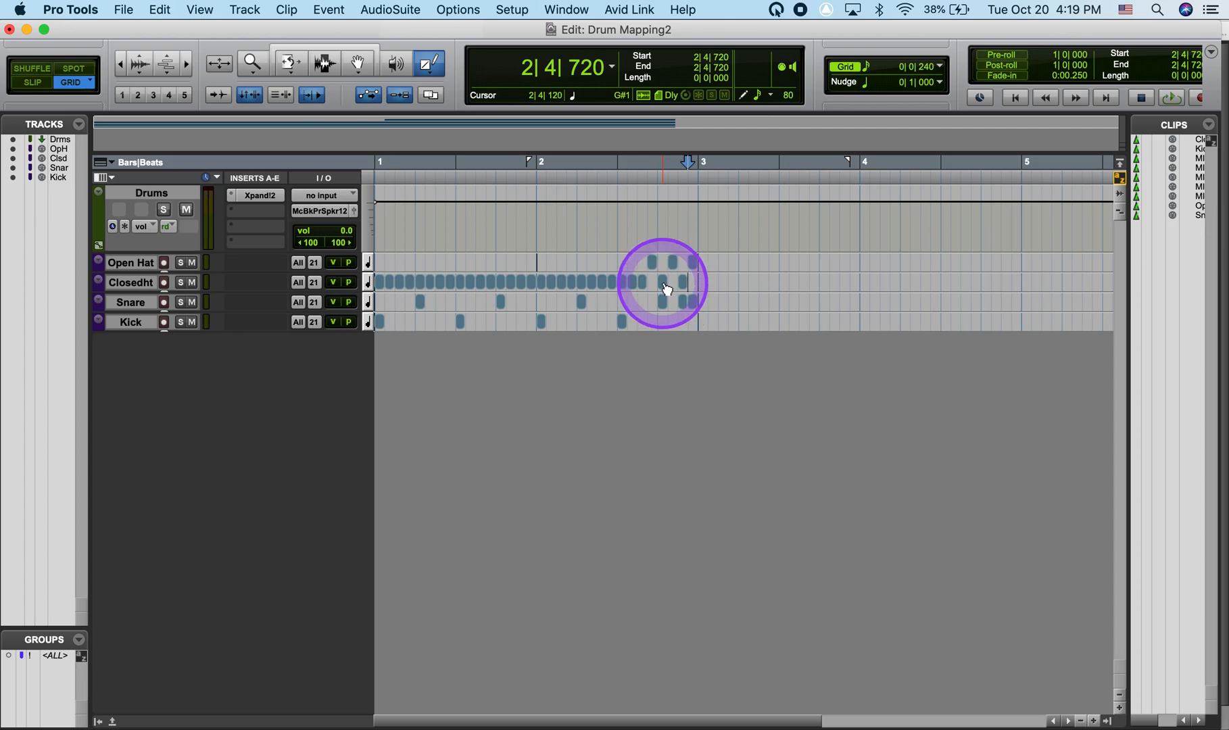
left_click(664, 284)
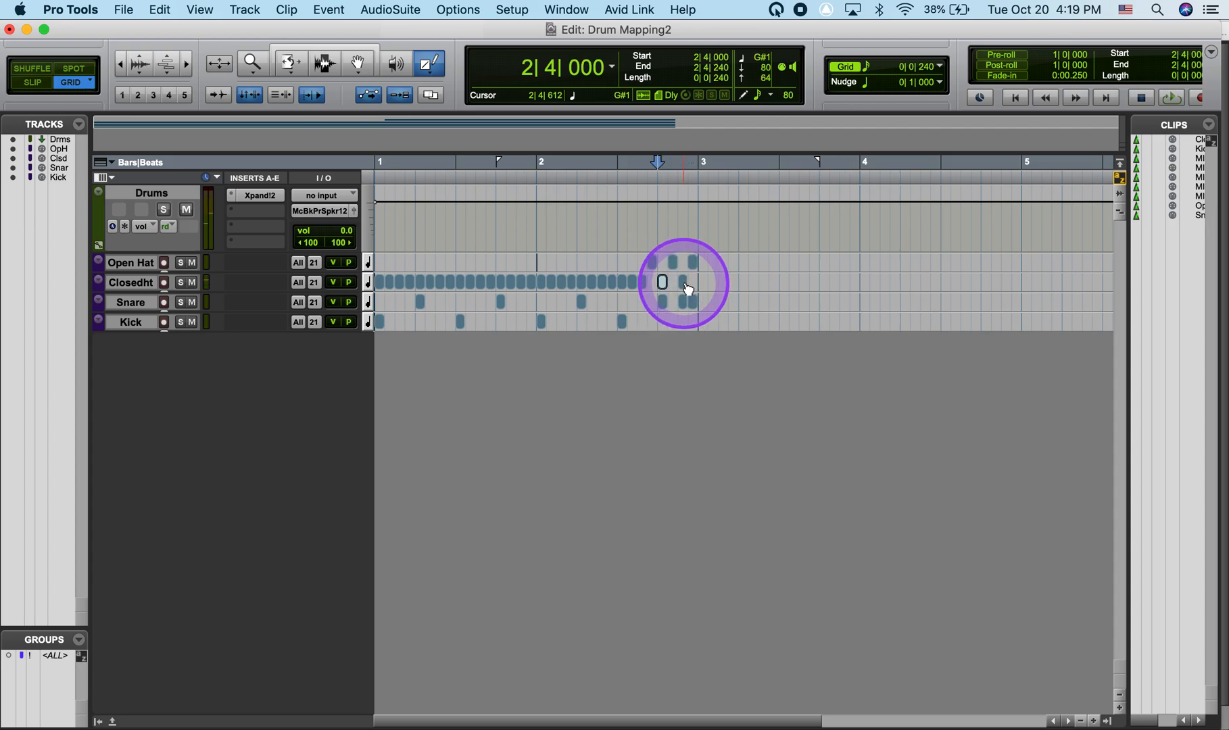
left_click_drag(685, 287, 422, 284)
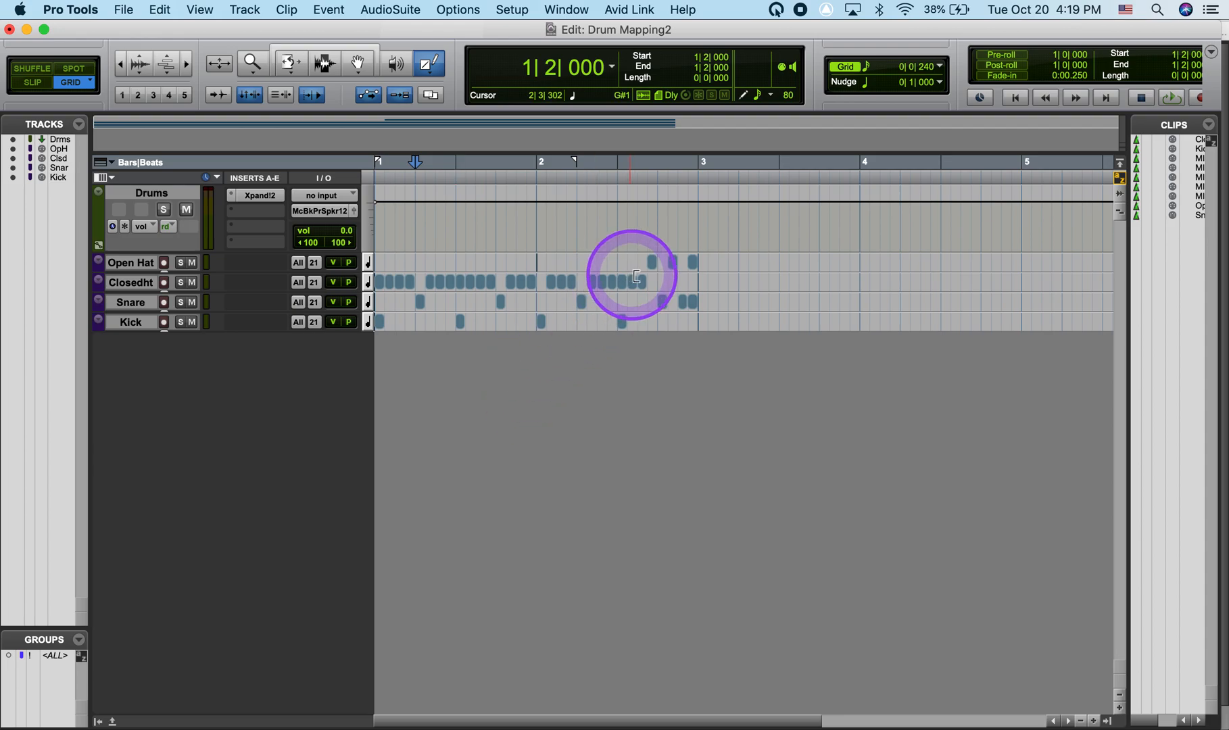
Select the two-bar pattern across all four drum tracks, and switch loop playback off and on again
left_click(325, 63)
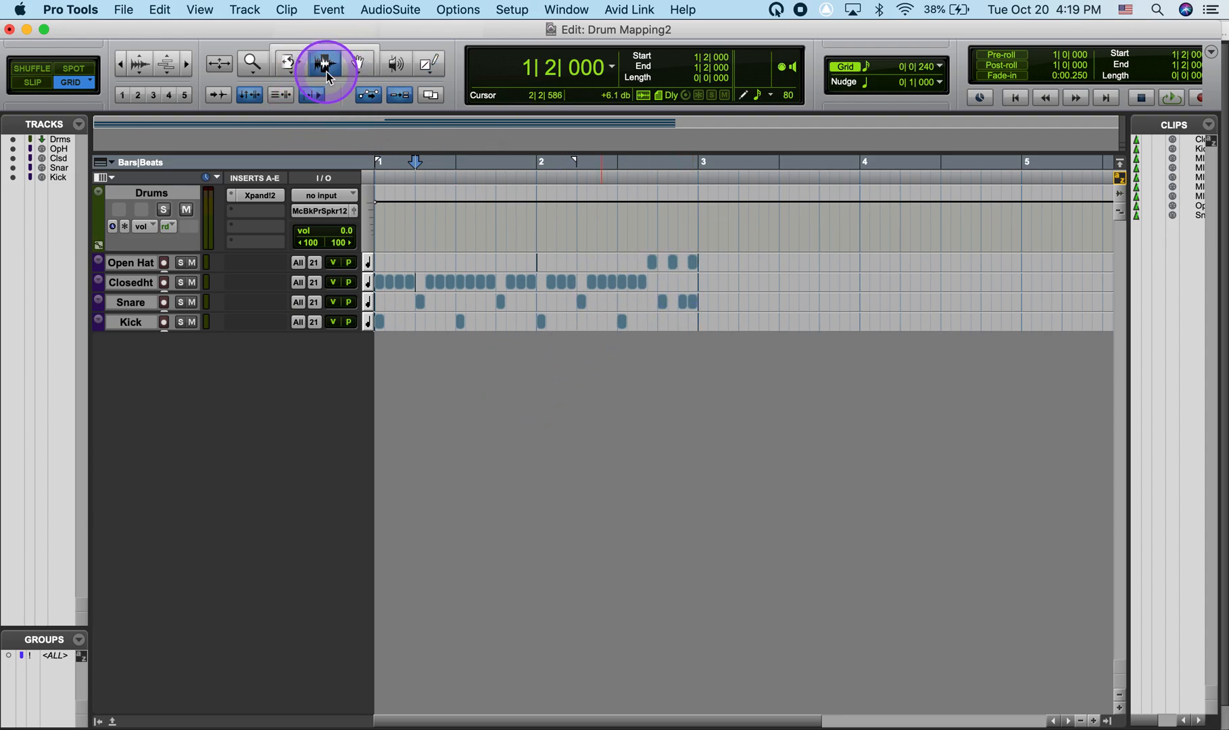
left_click_drag(695, 269, 345, 331)
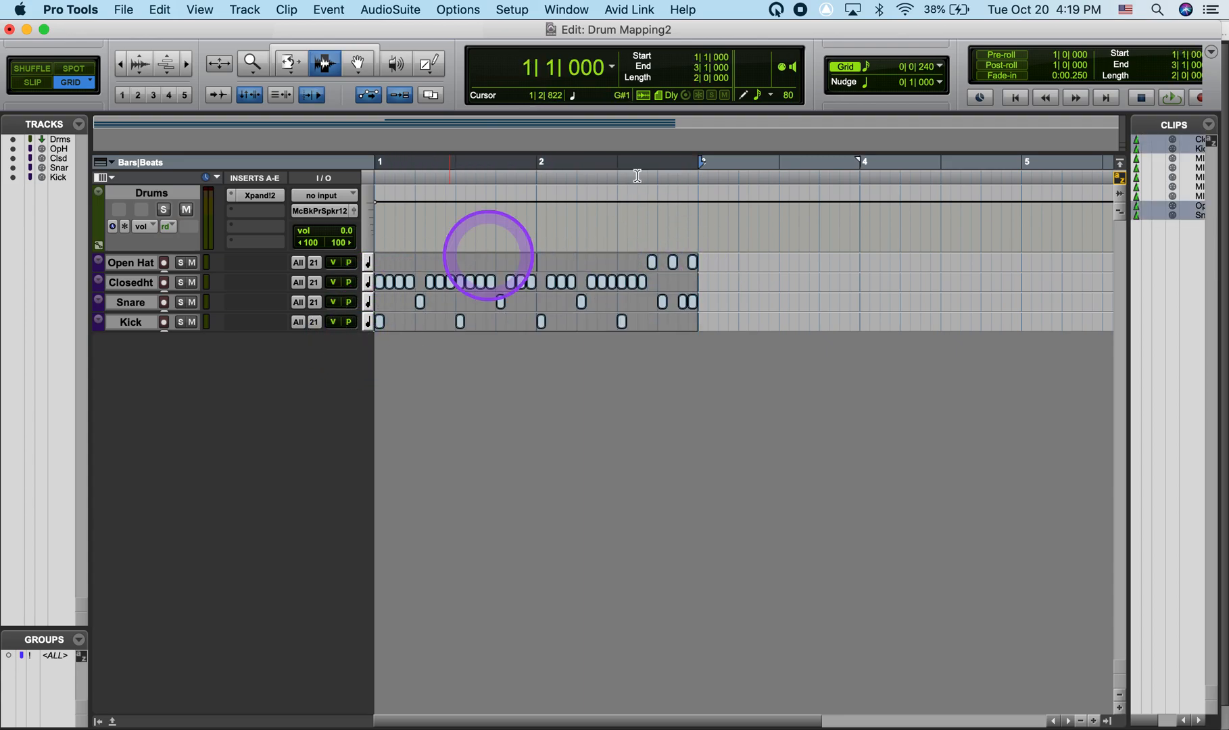
right_click(1172, 98)
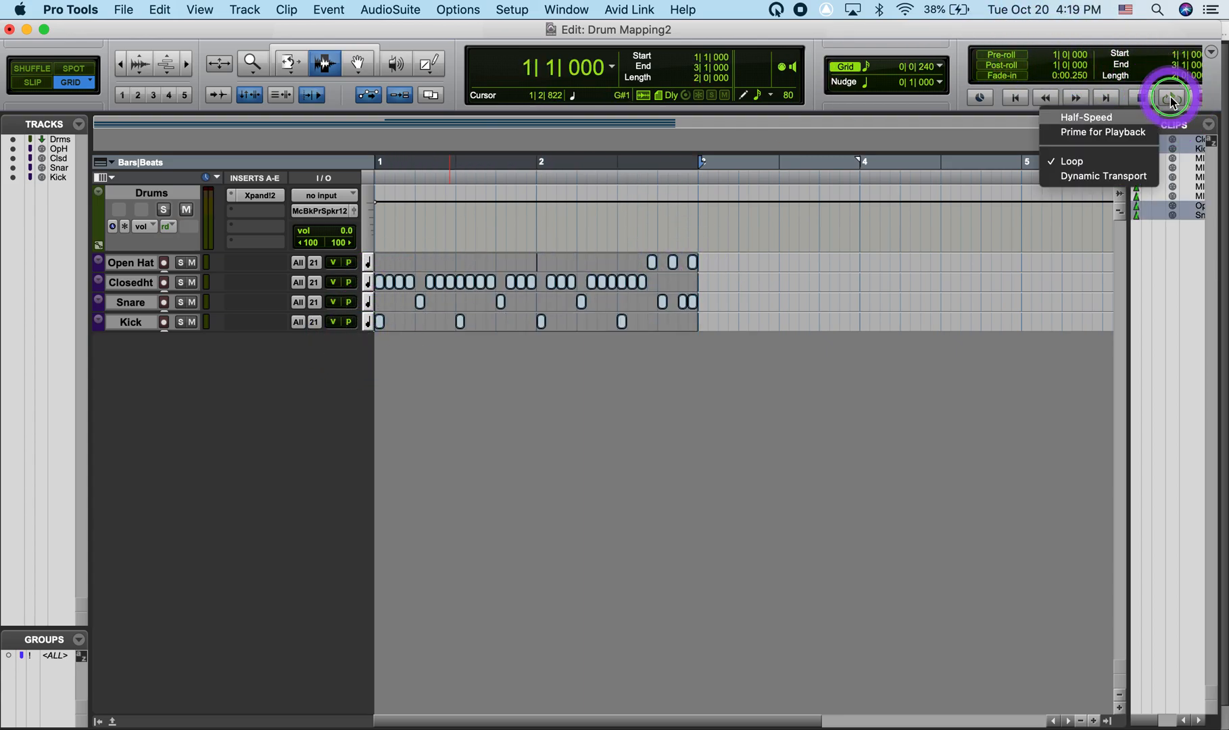
left_click(1076, 161)
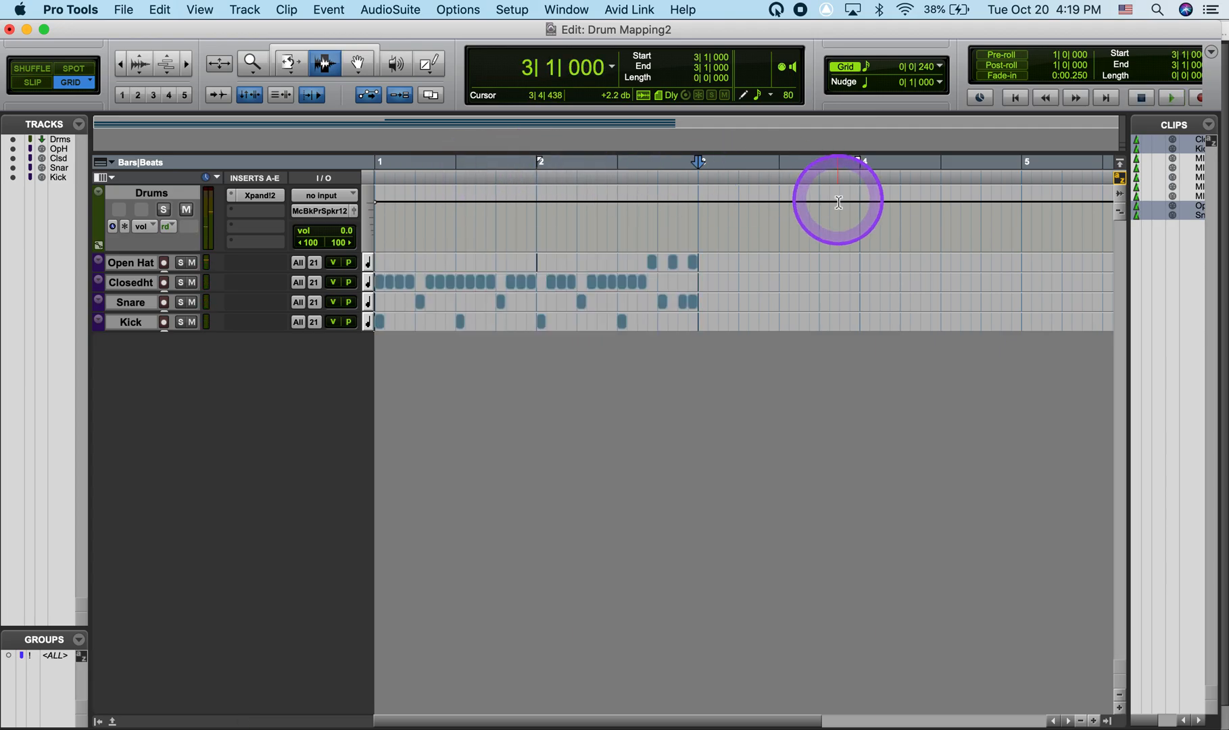
right_click(1166, 102)
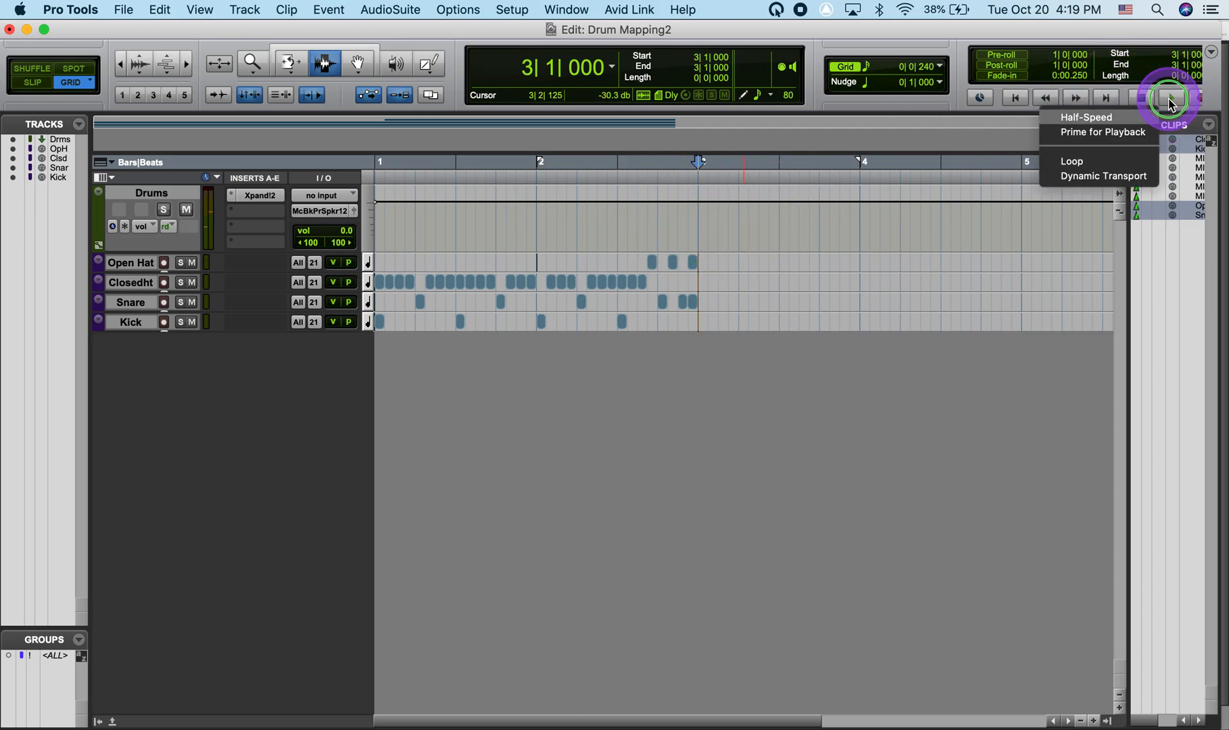
left_click(1095, 168)
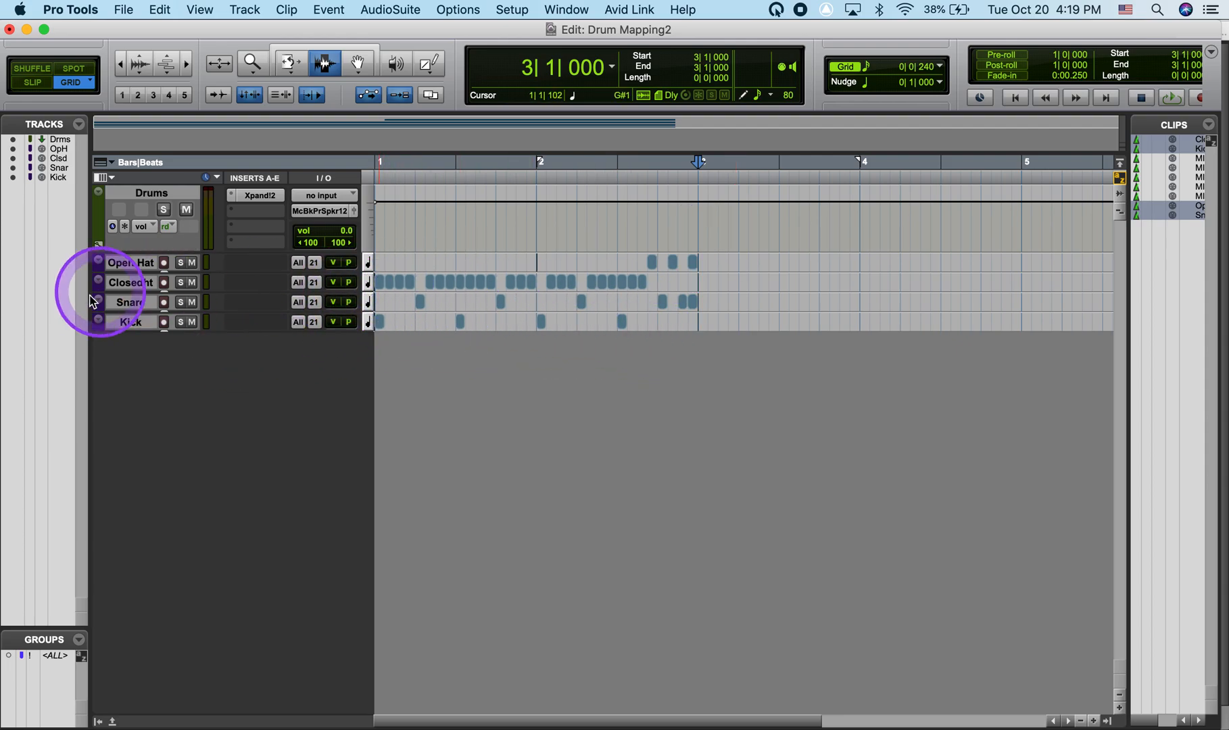
Switch the Kick track to velocity view and adjust the velocity of all four kick notes together with the Grabber tool
left_click(99, 324)
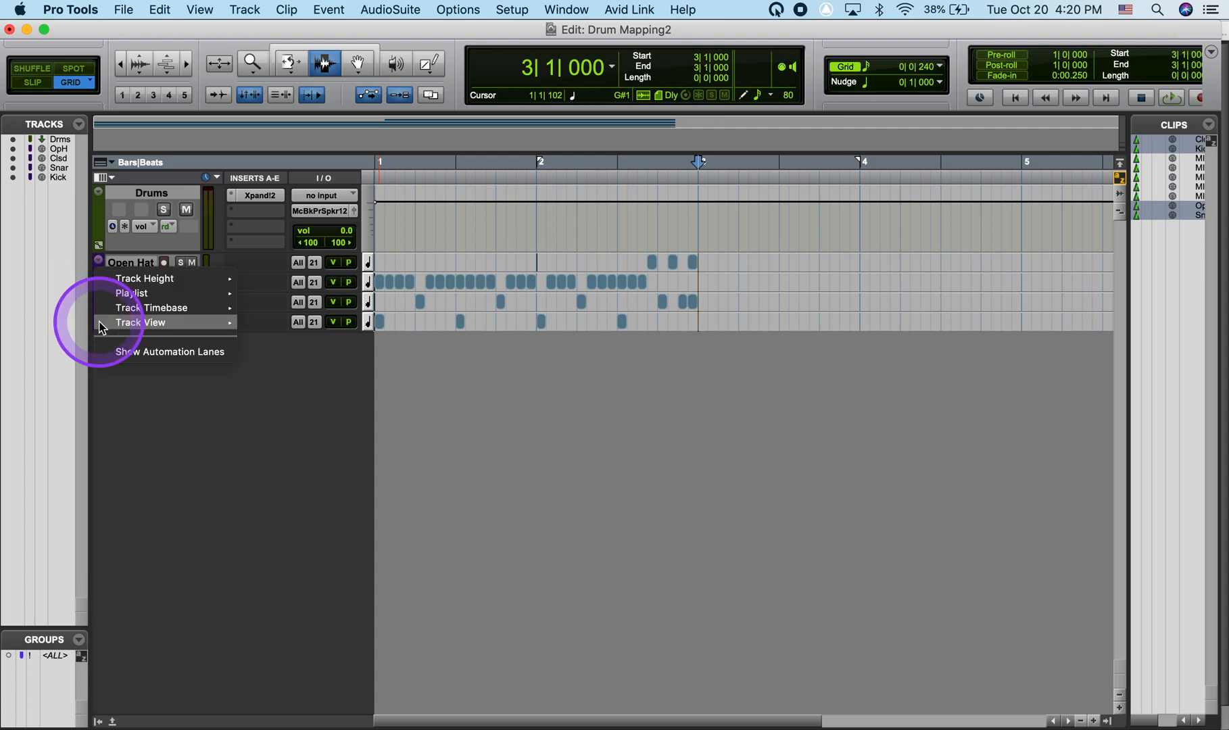
mouse_move(242, 328)
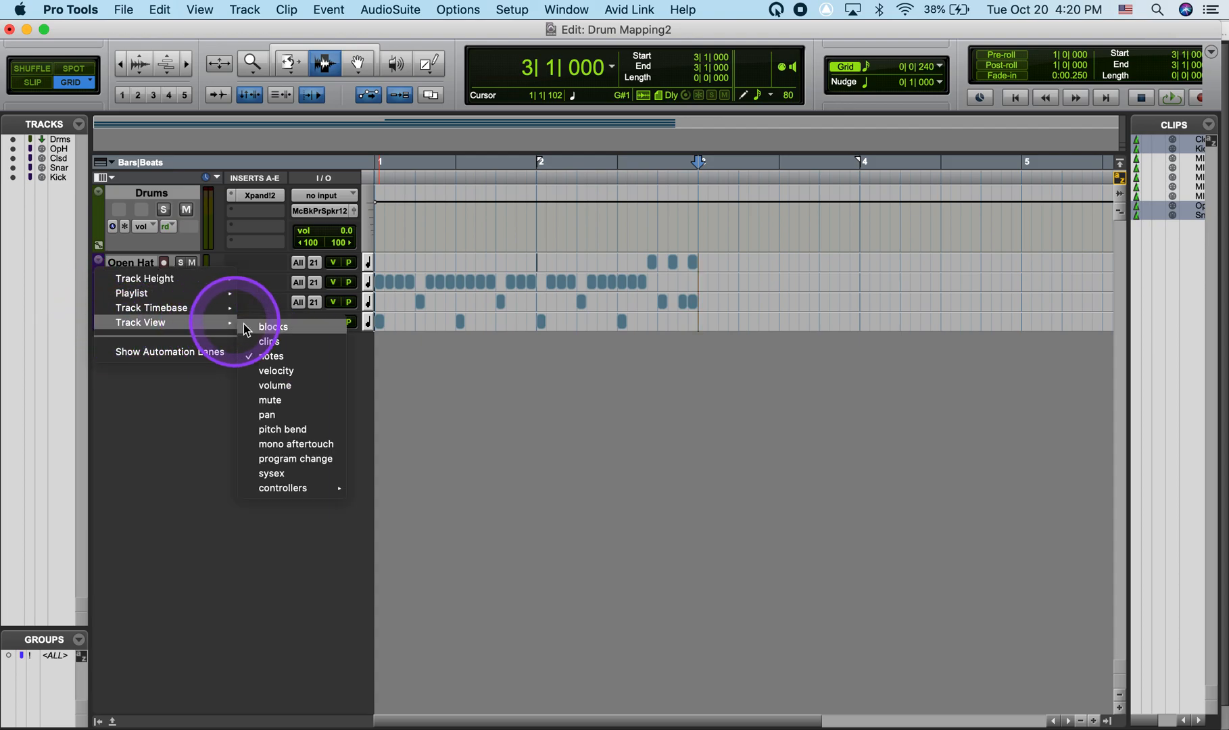
left_click(273, 370)
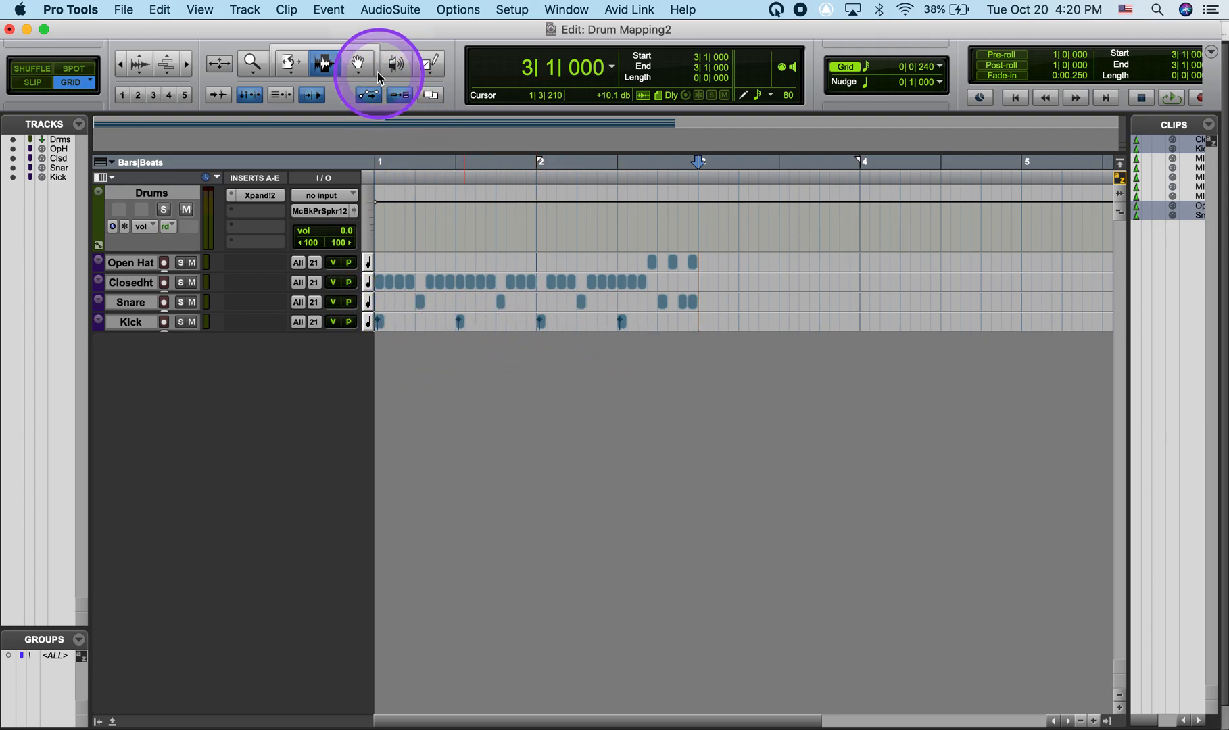
left_click(360, 68)
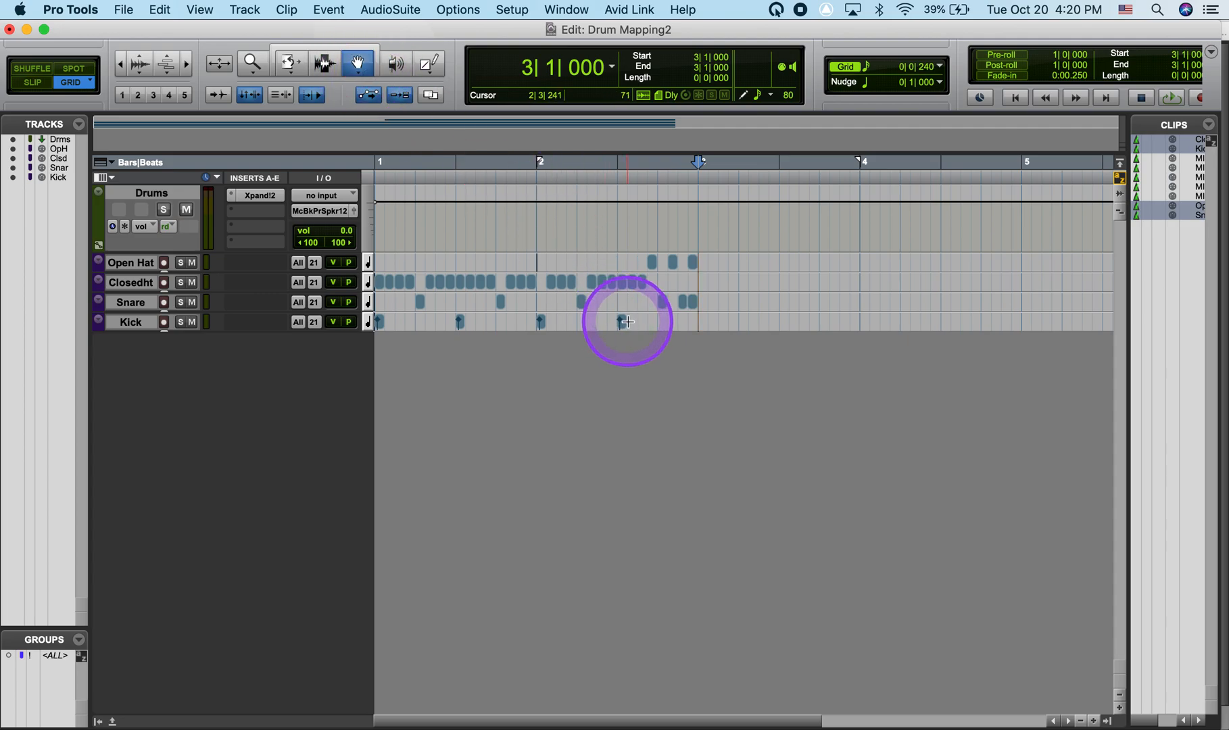
left_click_drag(631, 322, 380, 318)
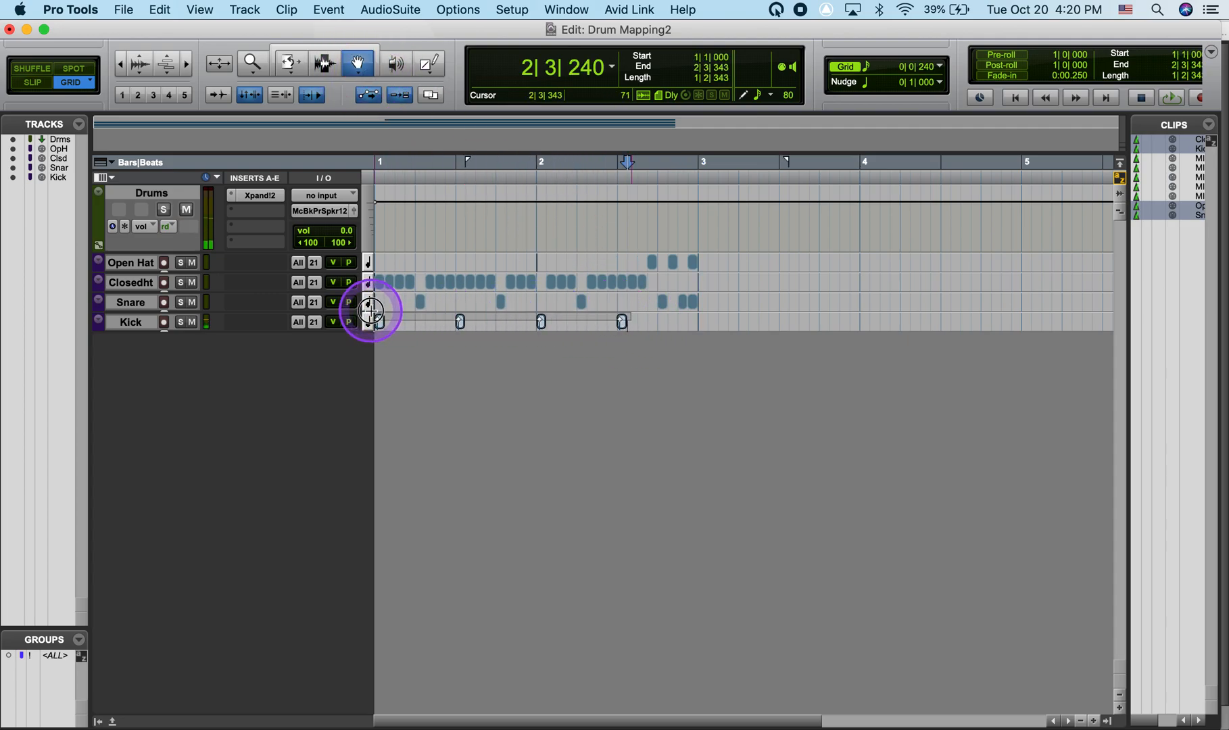
left_click(460, 322)
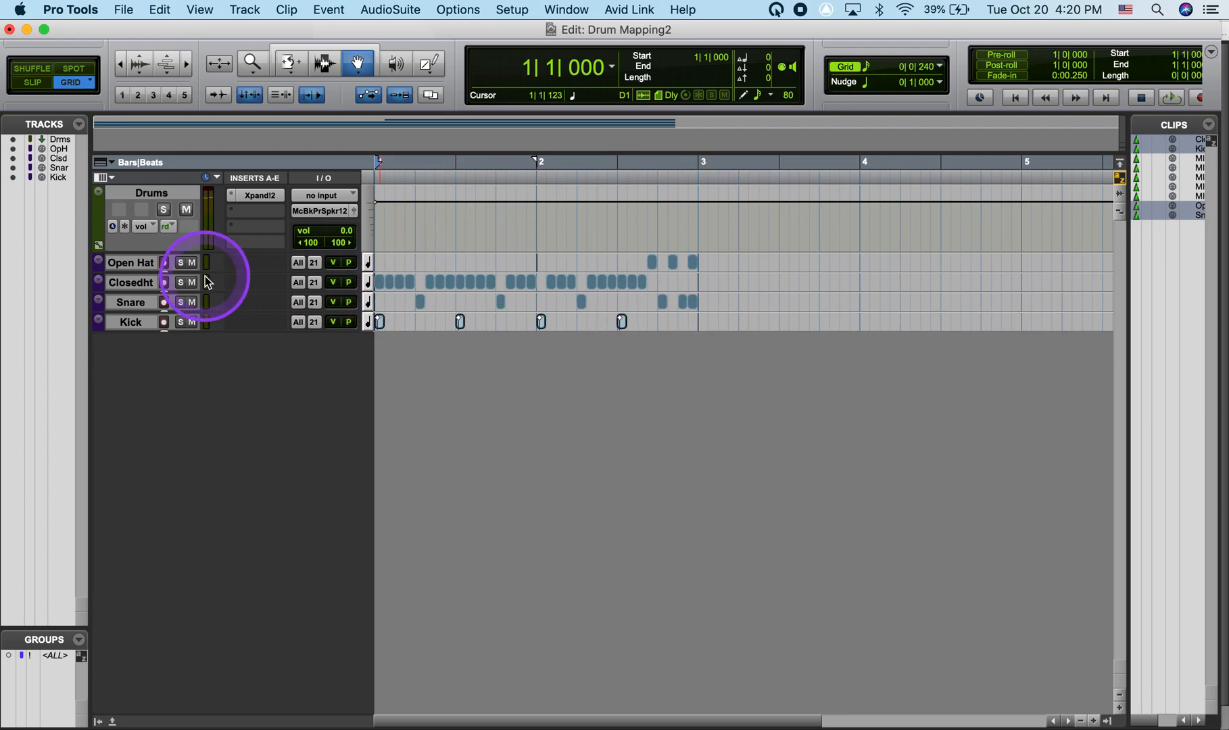
Switch the Snare and Closedht tracks to velocity view and adjust their note velocities, changing all closed hat notes together
left_click_drag(101, 302, 281, 351)
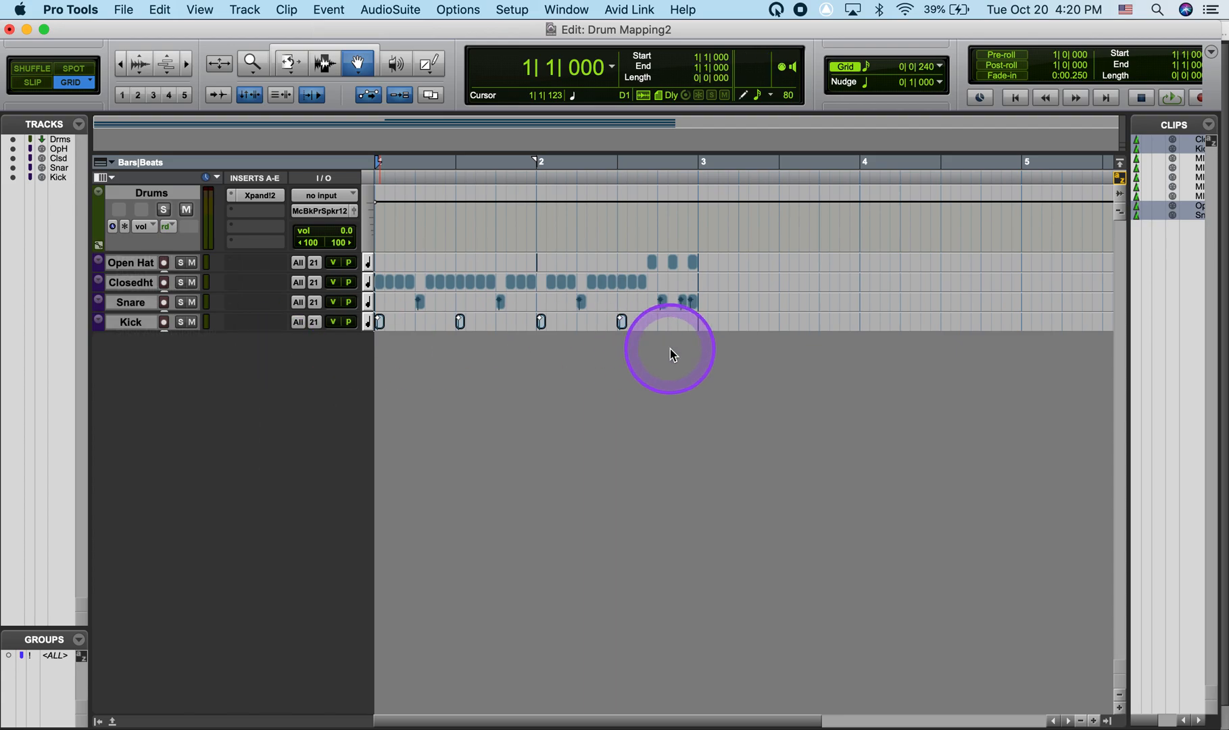
mouse_move(401, 297)
left_mouse_down()
mouse_move(637, 314)
mouse_move(697, 315)
mouse_move(697, 304)
mouse_move(453, 267)
mouse_move(383, 283)
left_mouse_up()
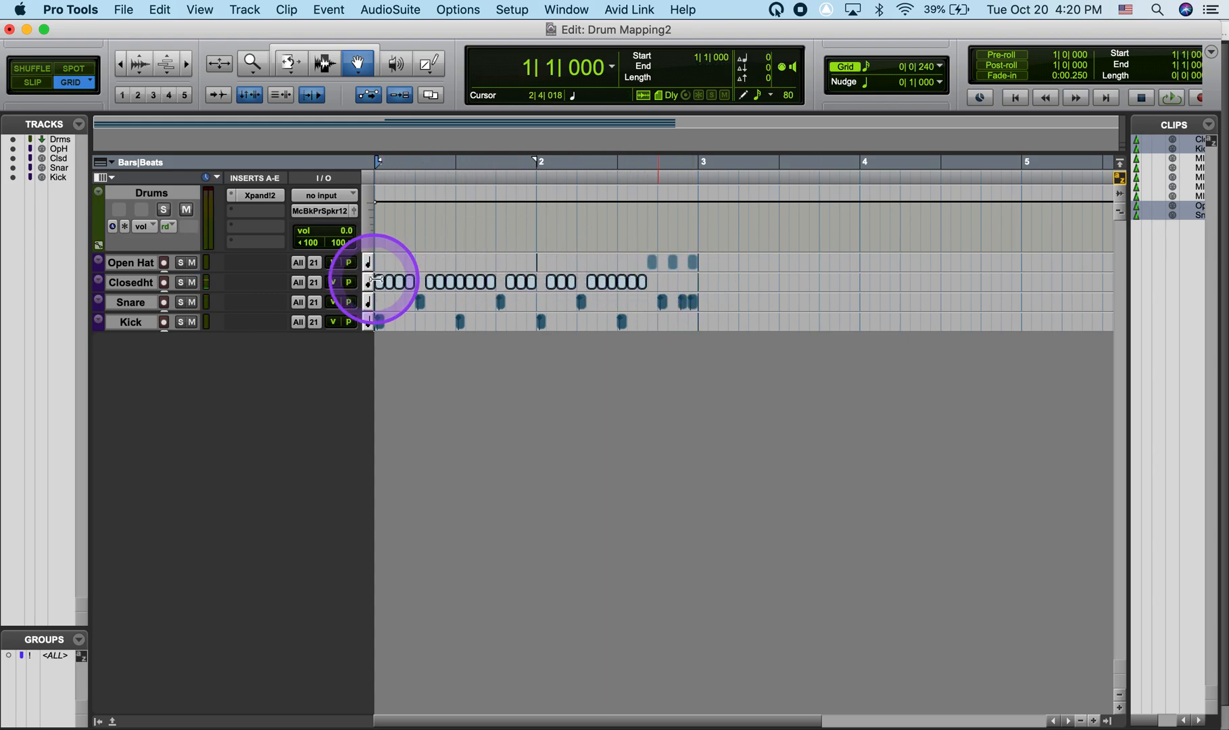
right_click(116, 282)
mouse_move(118, 283)
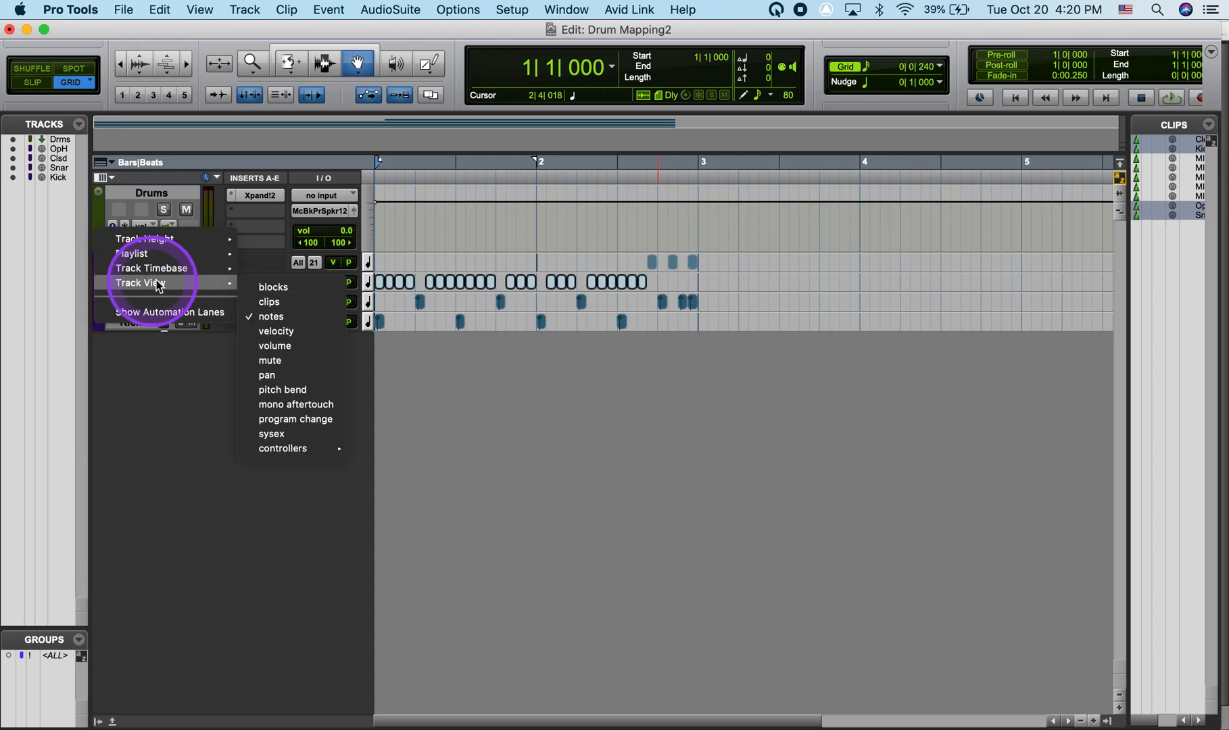
left_click(278, 334)
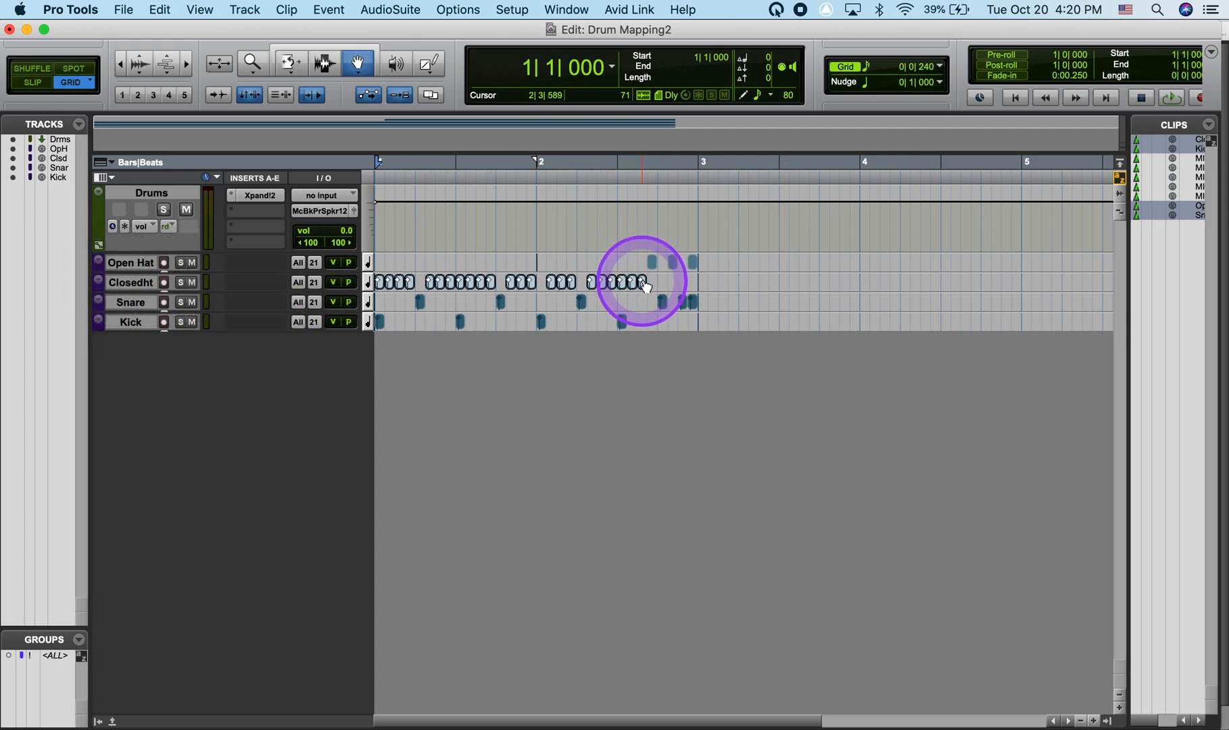
left_click_drag(645, 287, 643, 288)
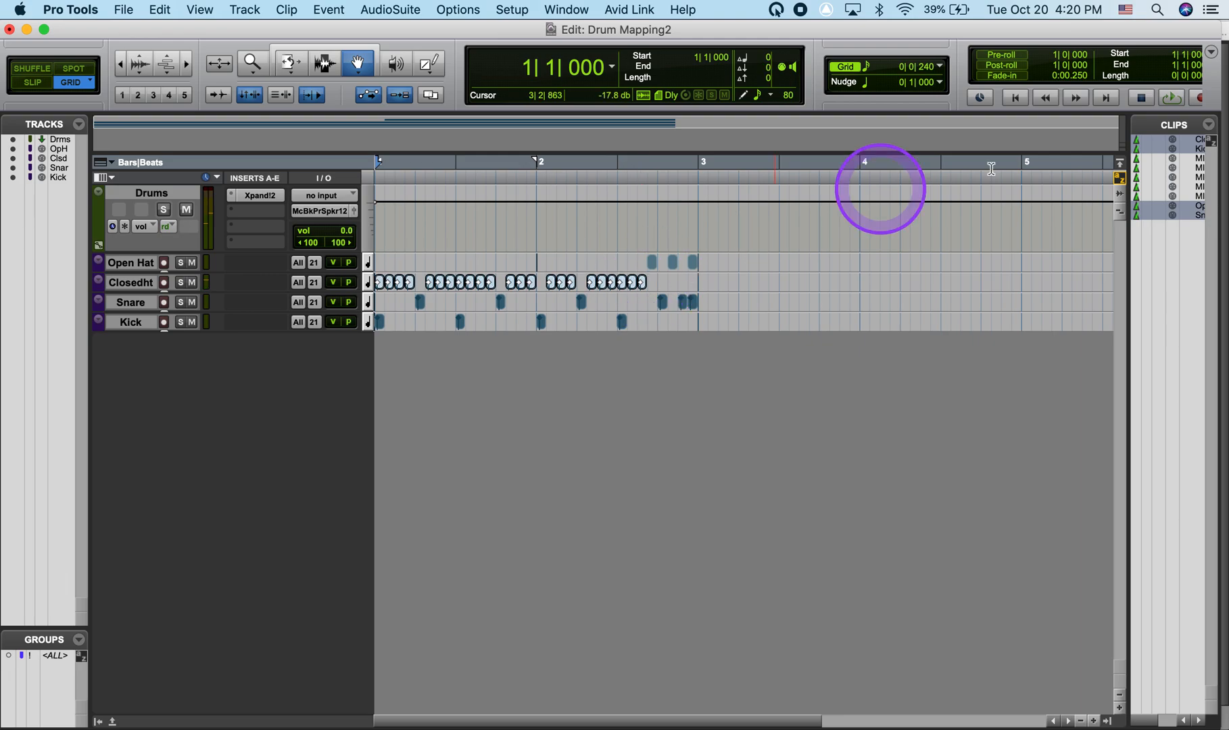
Select bars 1 and 2 with the Selector tool and play the pattern in a loop to check the new velocities
left_click(324, 63)
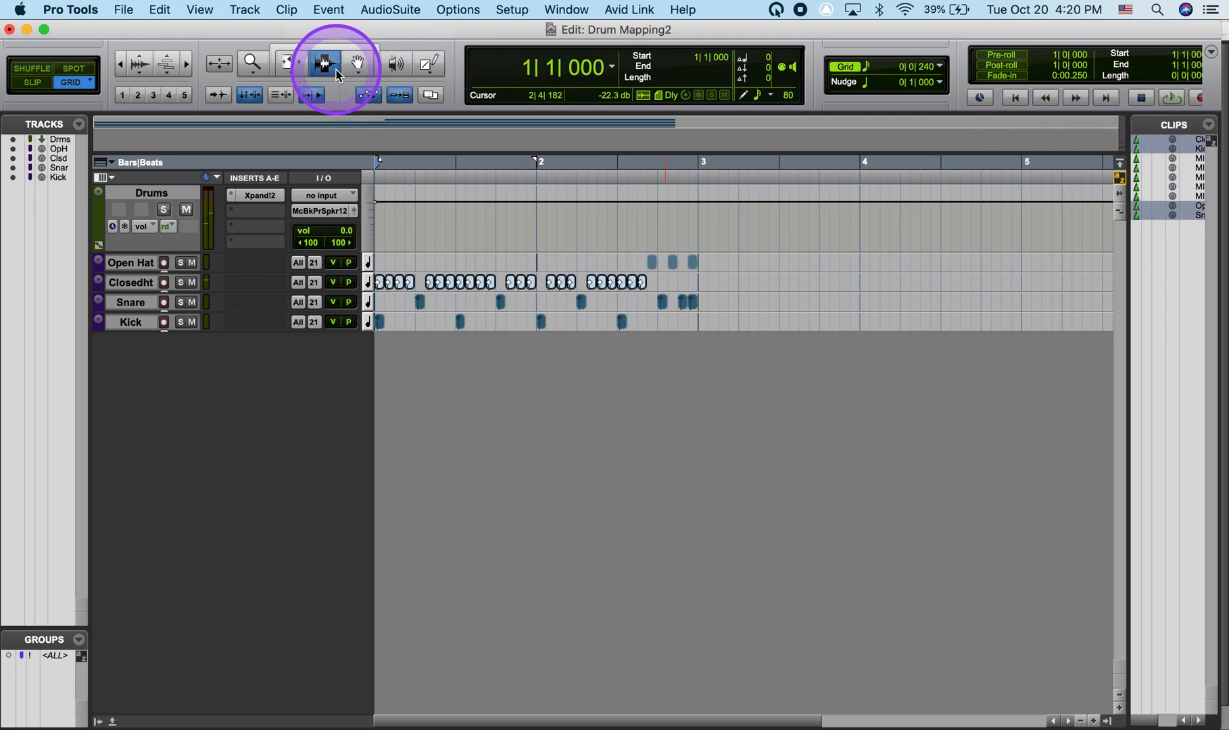
left_click_drag(699, 256, 346, 249)
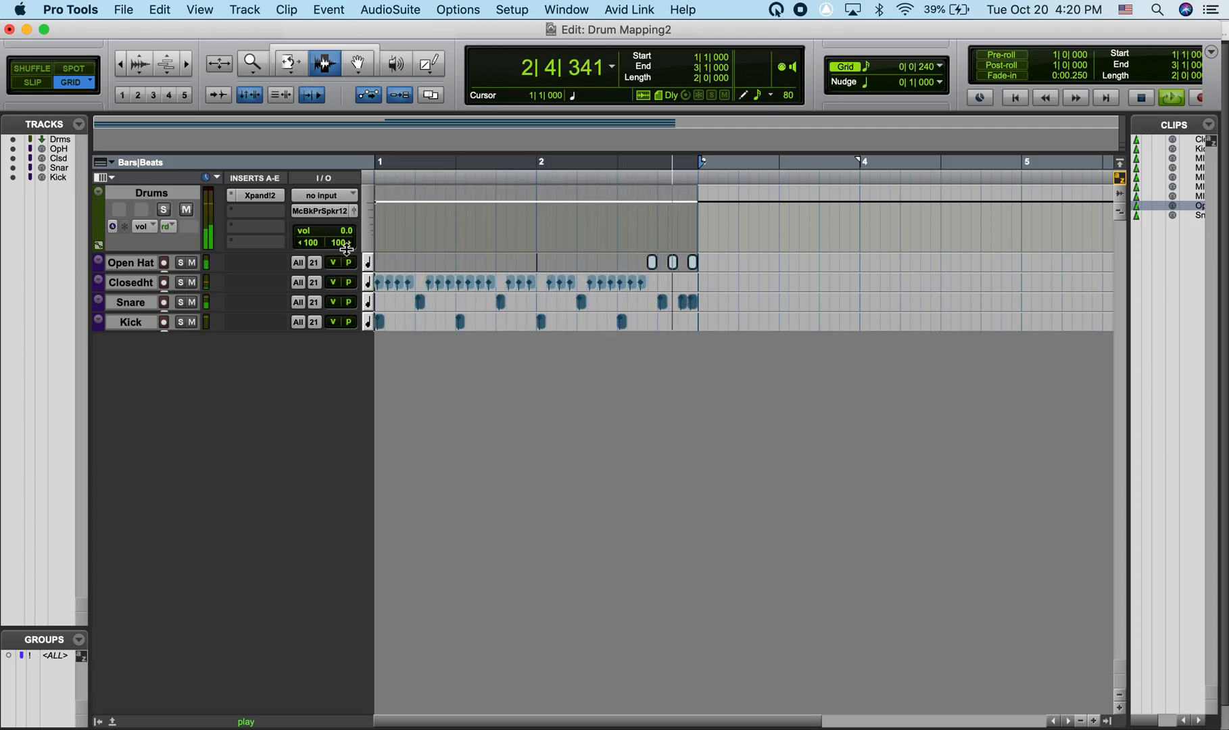
key("space")
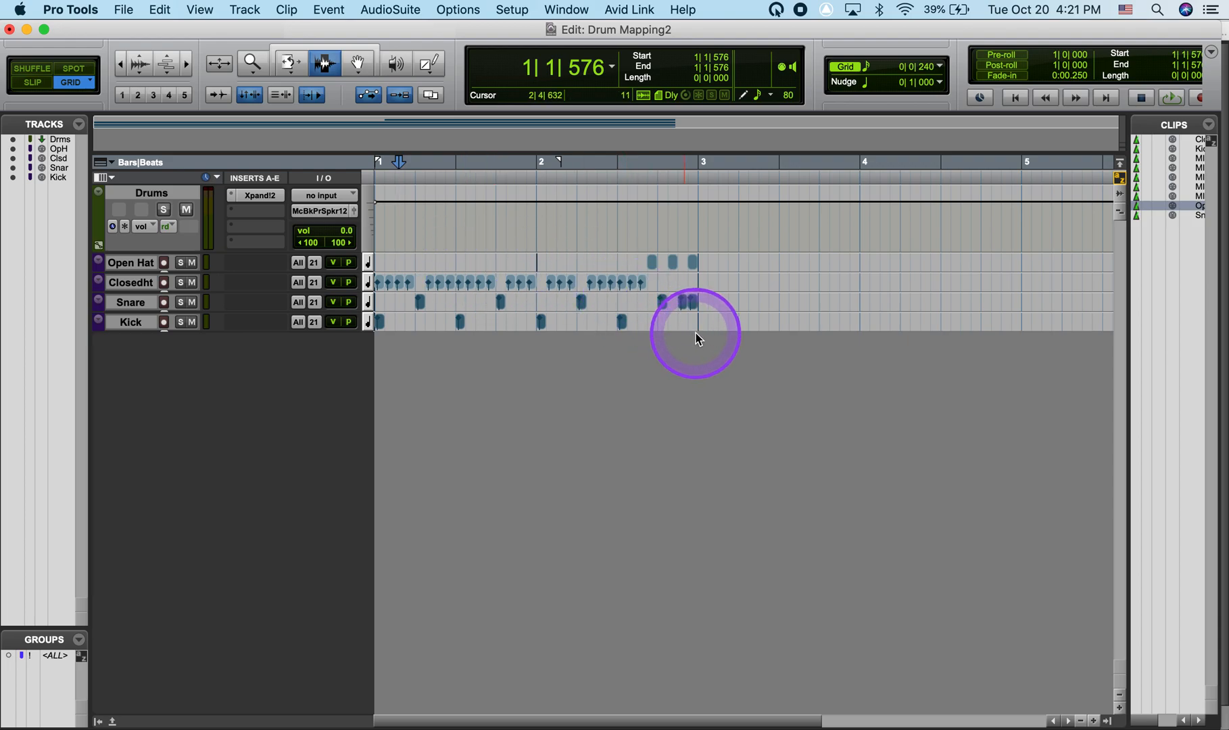
Select bars 1 and 2 across the Open Hat, Closedht, Snare and Kick tracks and group them into one clip group
left_click_drag(697, 328, 370, 263)
key("shift+slash")
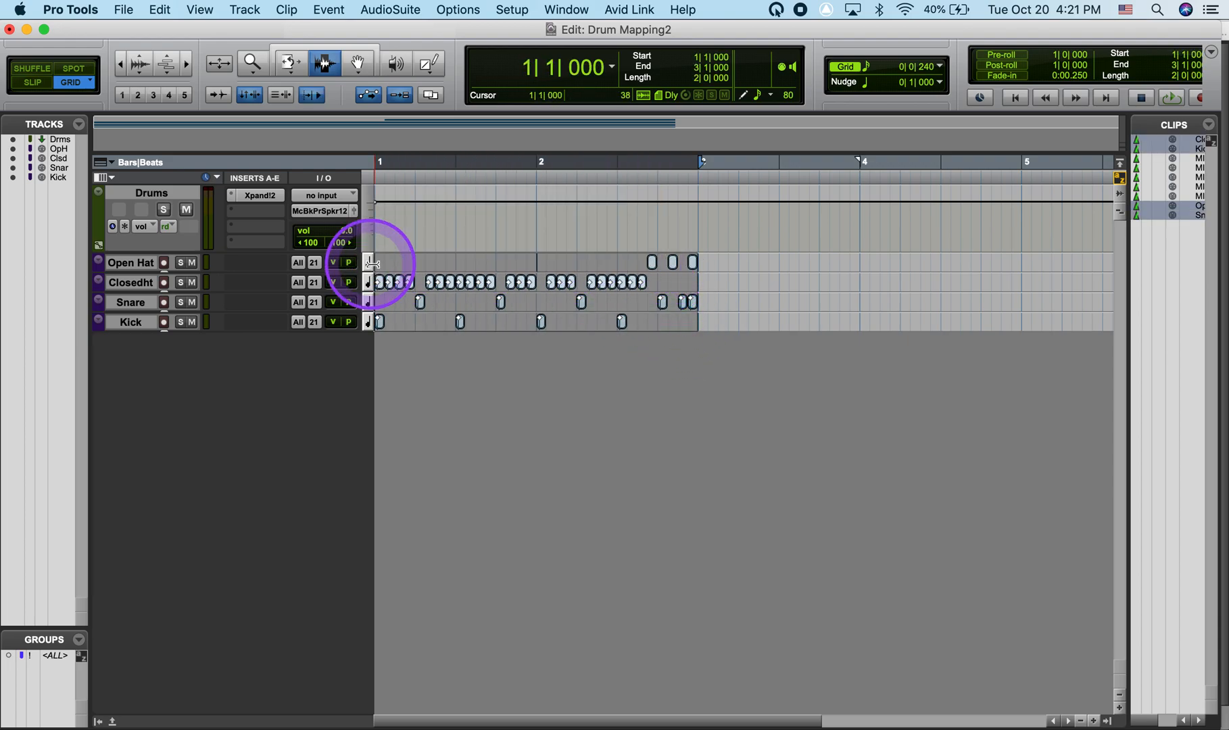
right_click(465, 275)
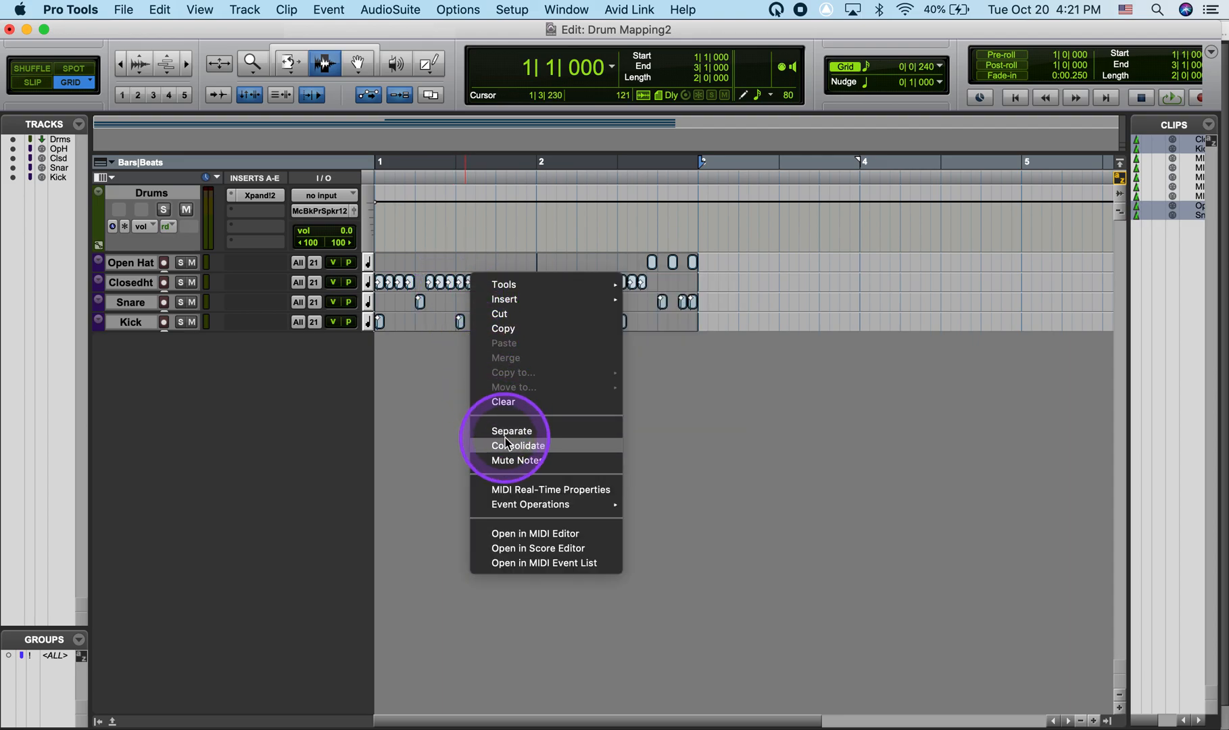
left_click(436, 404)
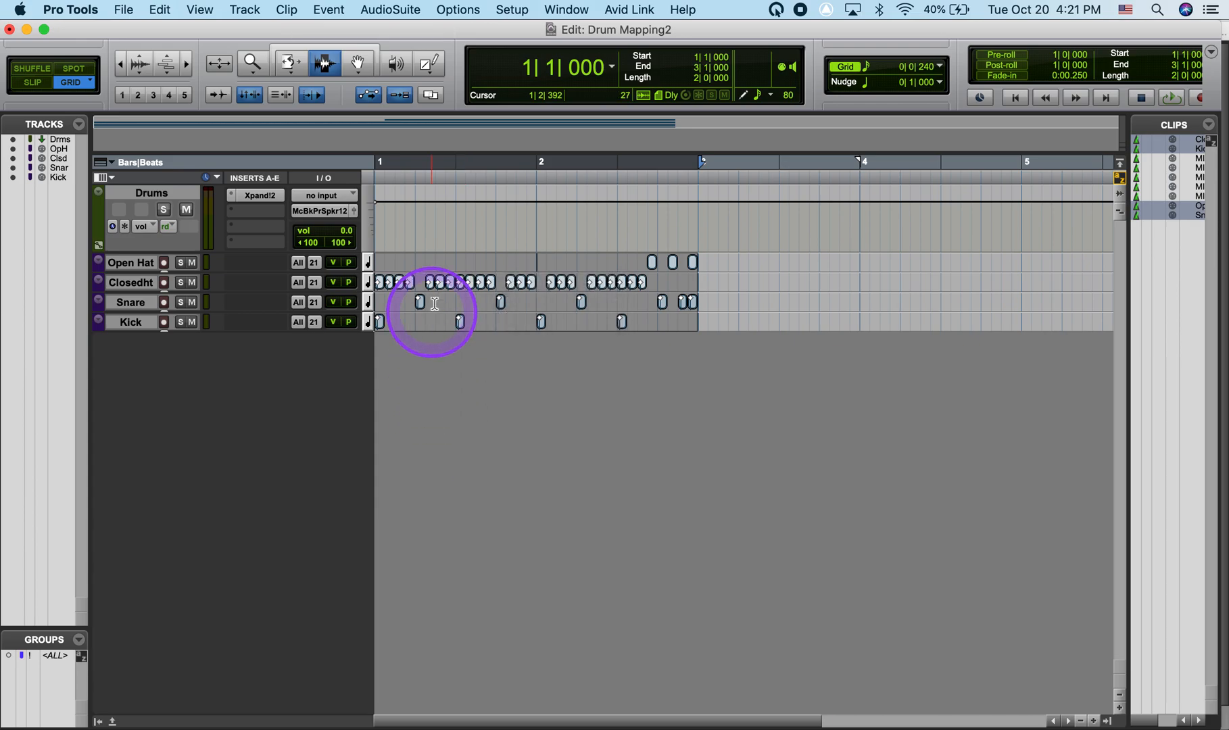
left_click(248, 11)
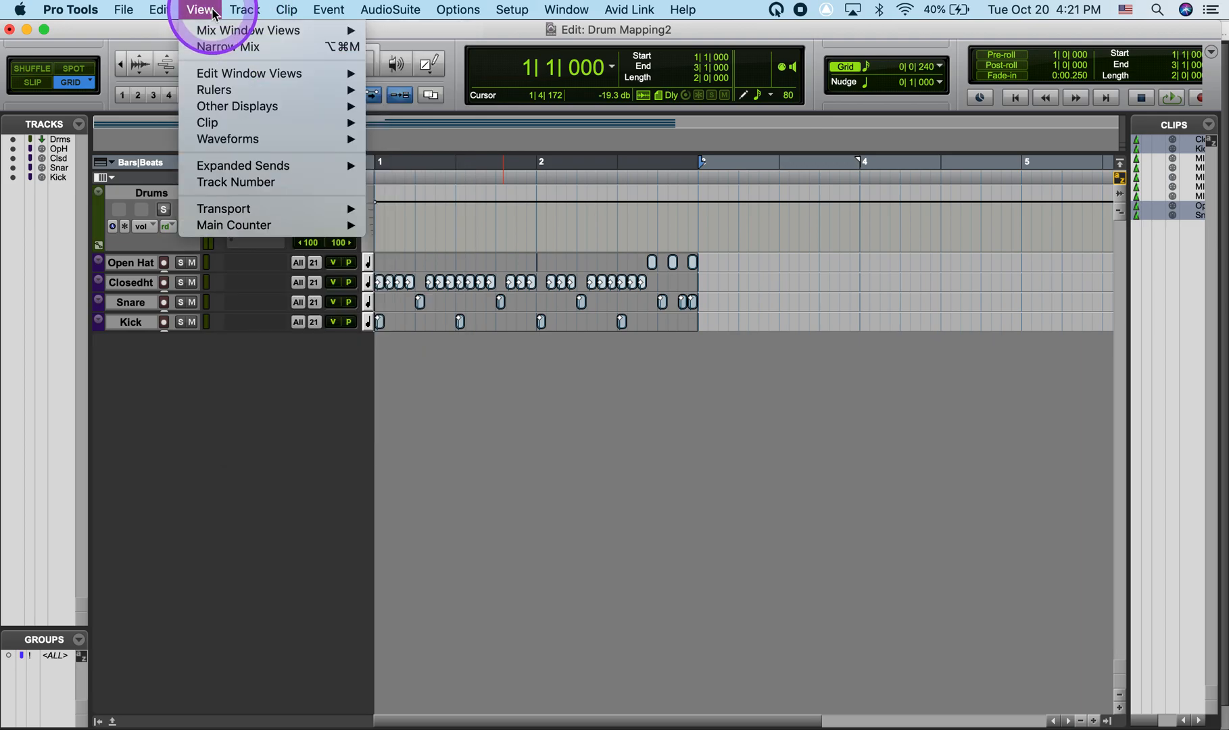
mouse_move(164, 17)
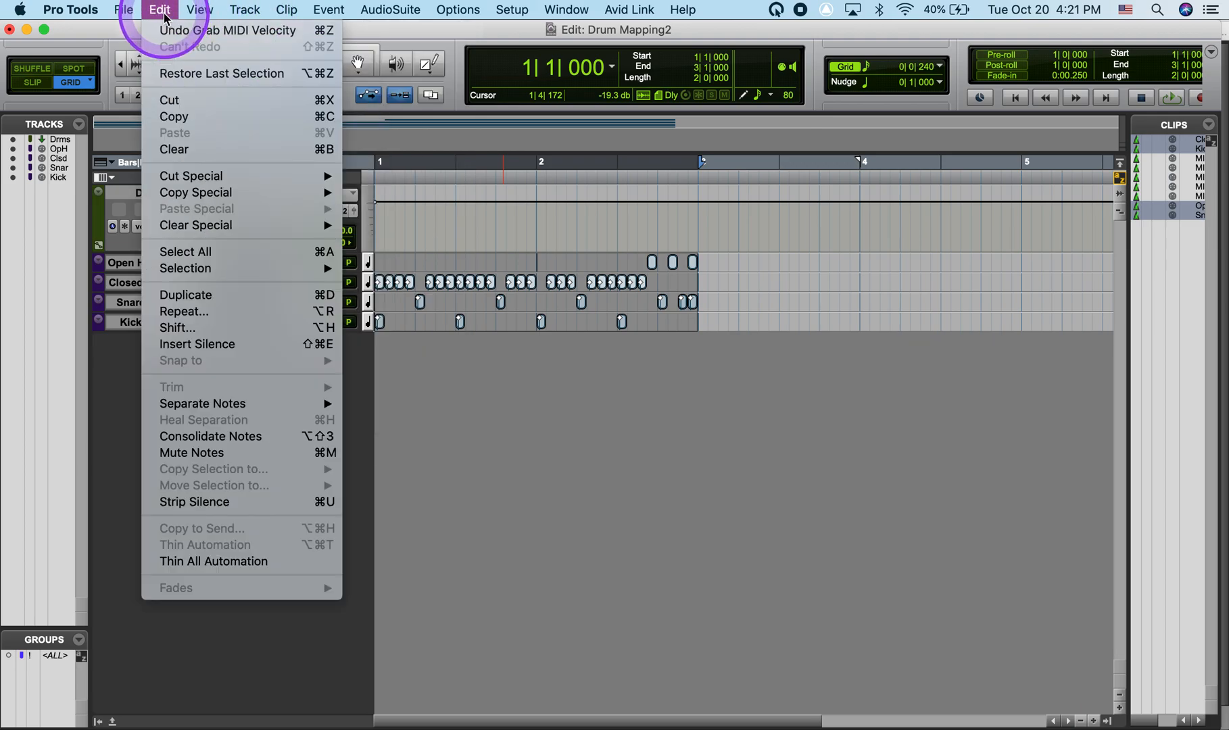
left_click(202, 11)
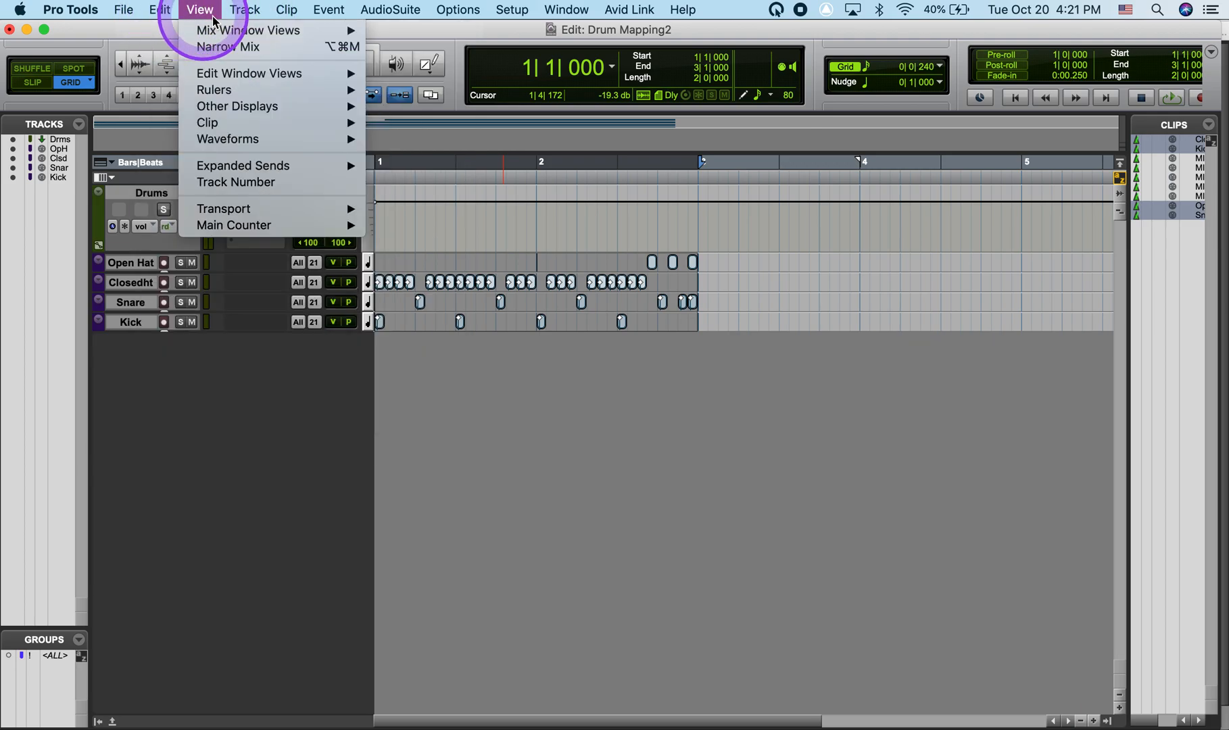
left_click(285, 12)
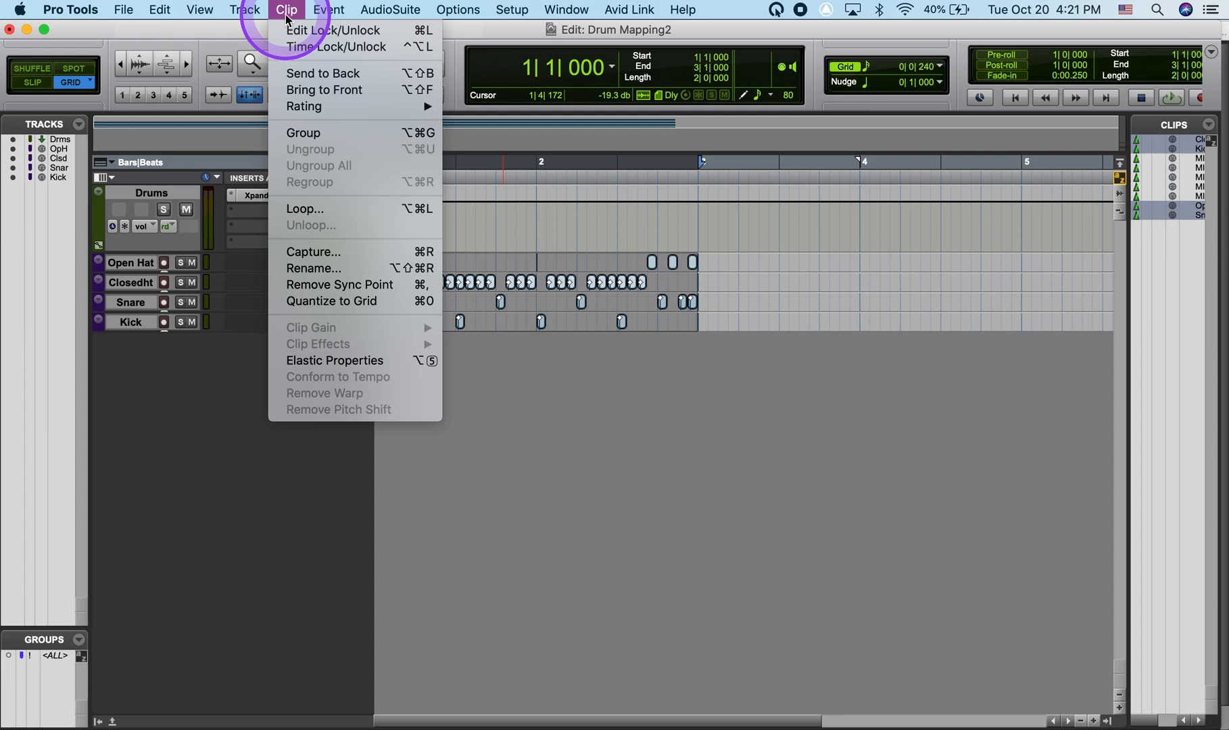
left_click_drag(286, 20, 296, 134)
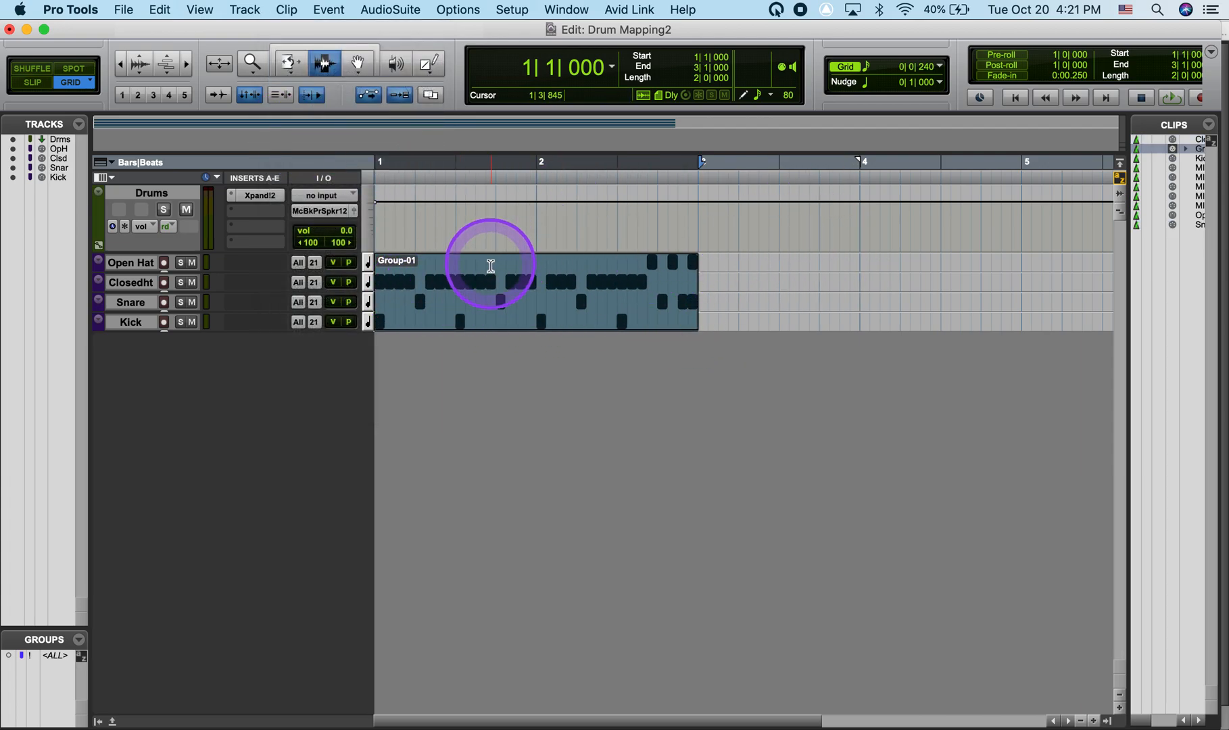
Activate the Grabber tool, select the grouped two-bar clip and check which group and ungroup commands are available for it
left_click(356, 62)
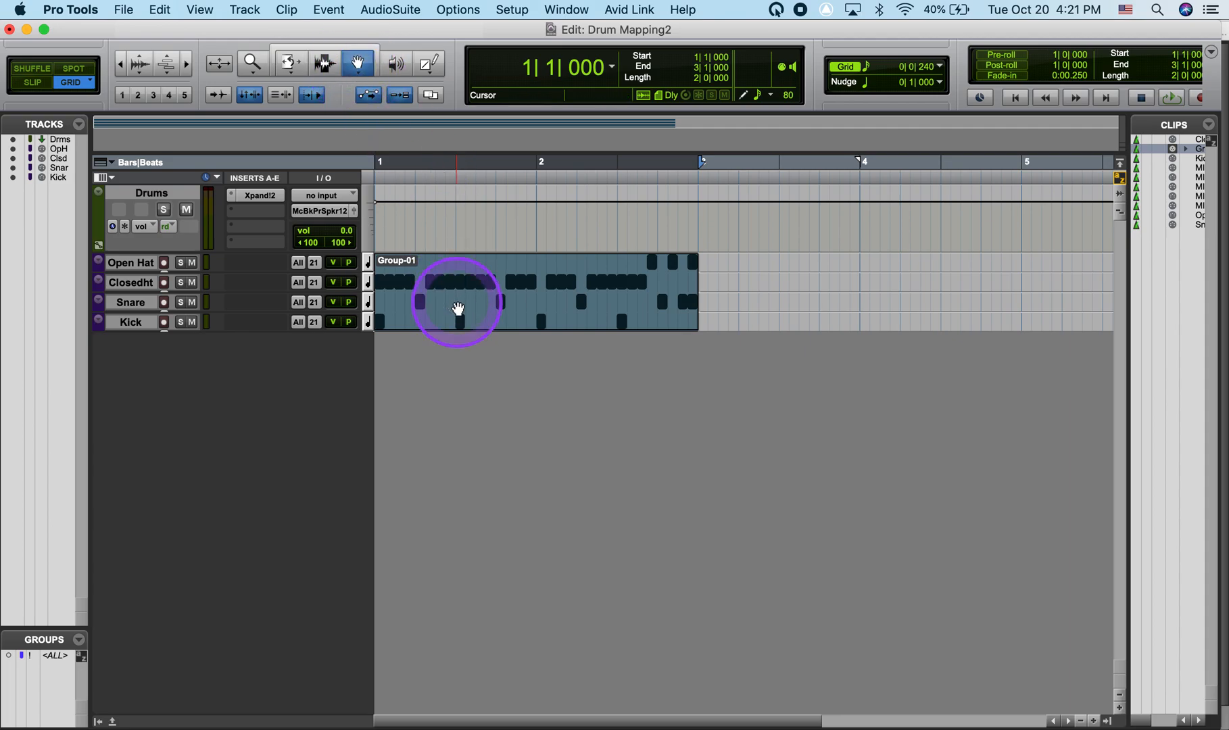
left_click_drag(457, 309, 433, 273)
left_click(285, 10)
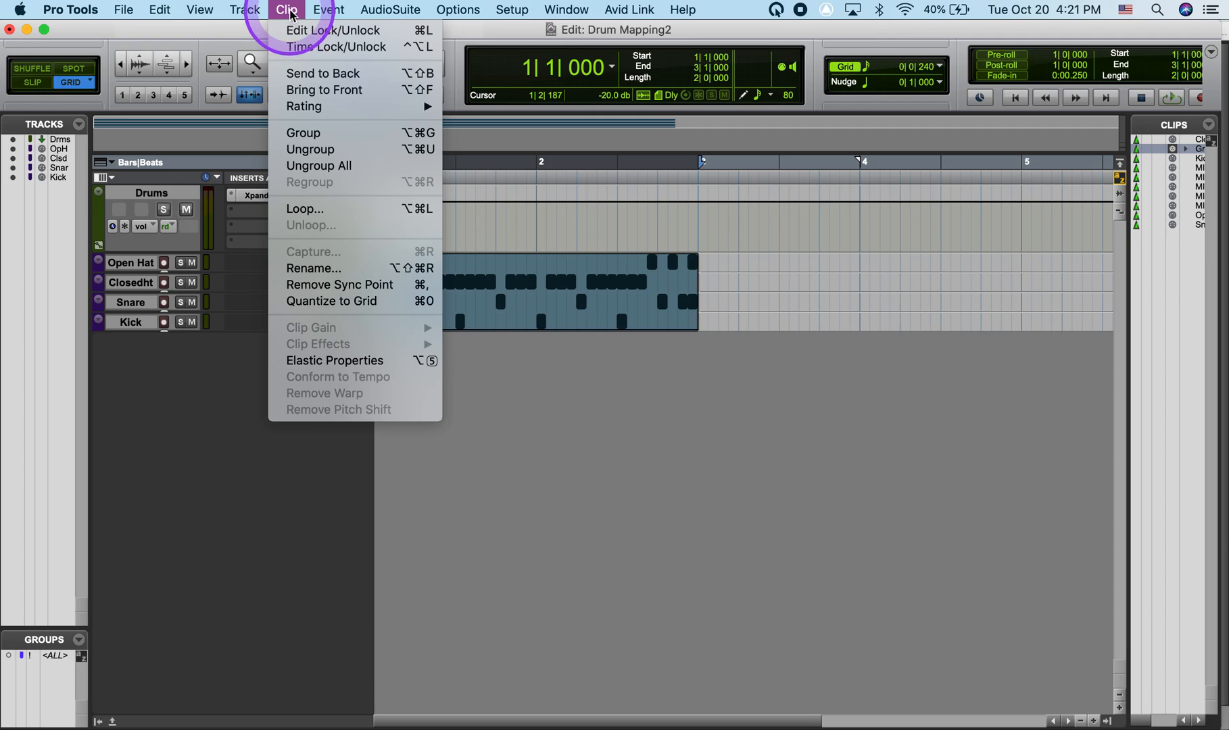
left_click(574, 314)
mouse_move(573, 315)
left_mouse_down()
mouse_move(601, 319)
mouse_move(559, 323)
left_mouse_up()
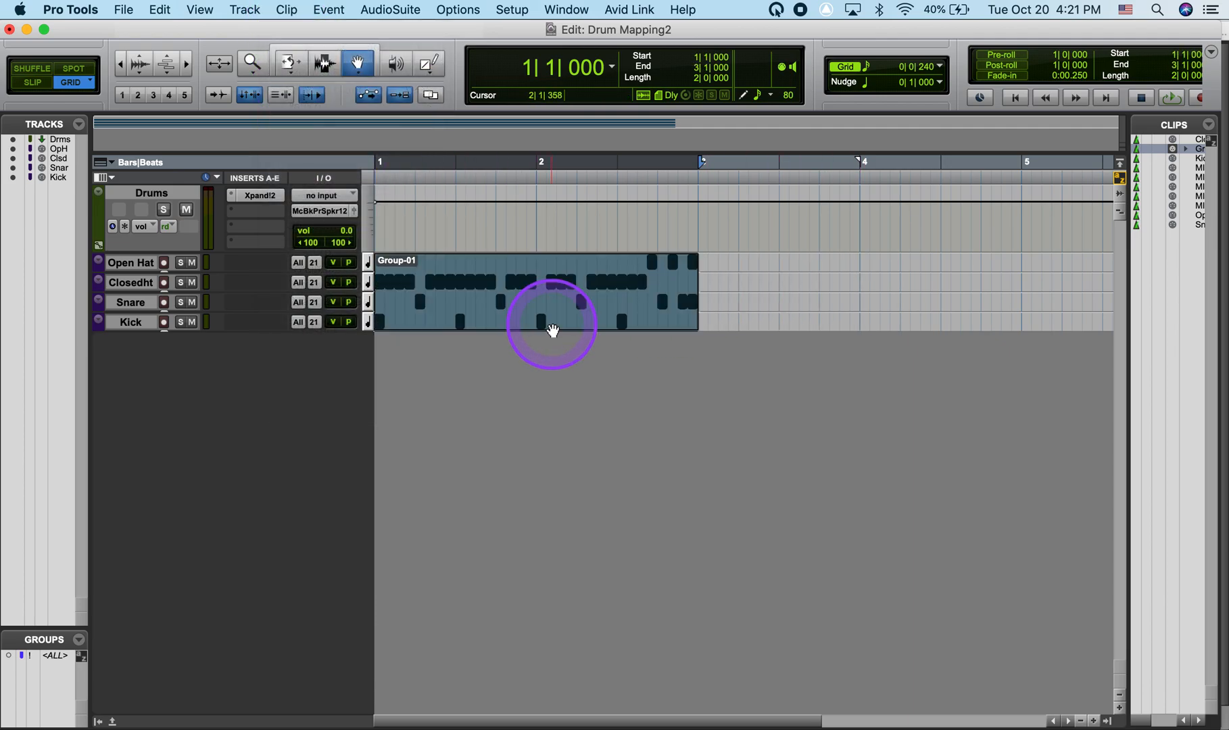